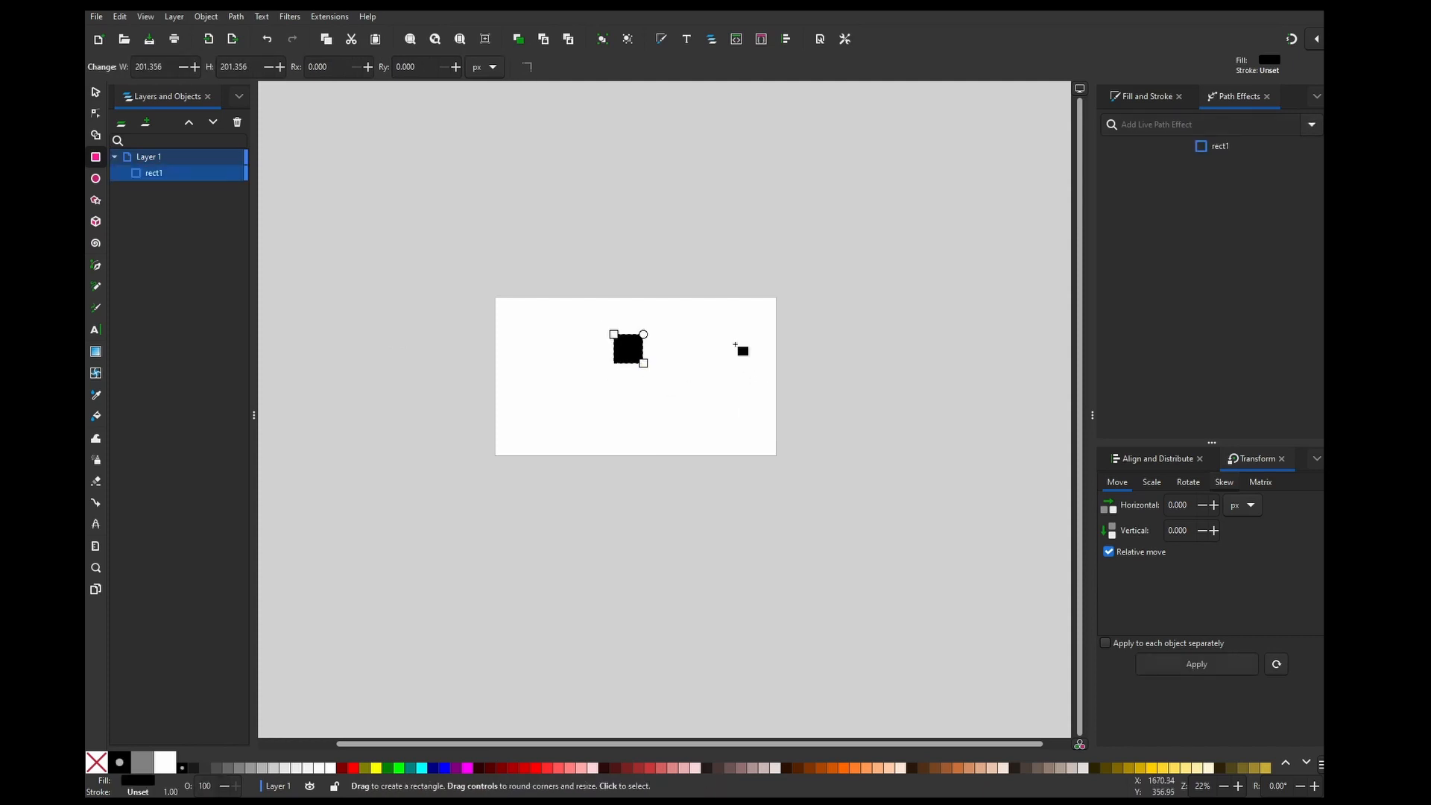
Step: Apply the Tiling live path effect to the black square
left_click(96, 95)
left_click_drag(599, 209, 639, 374)
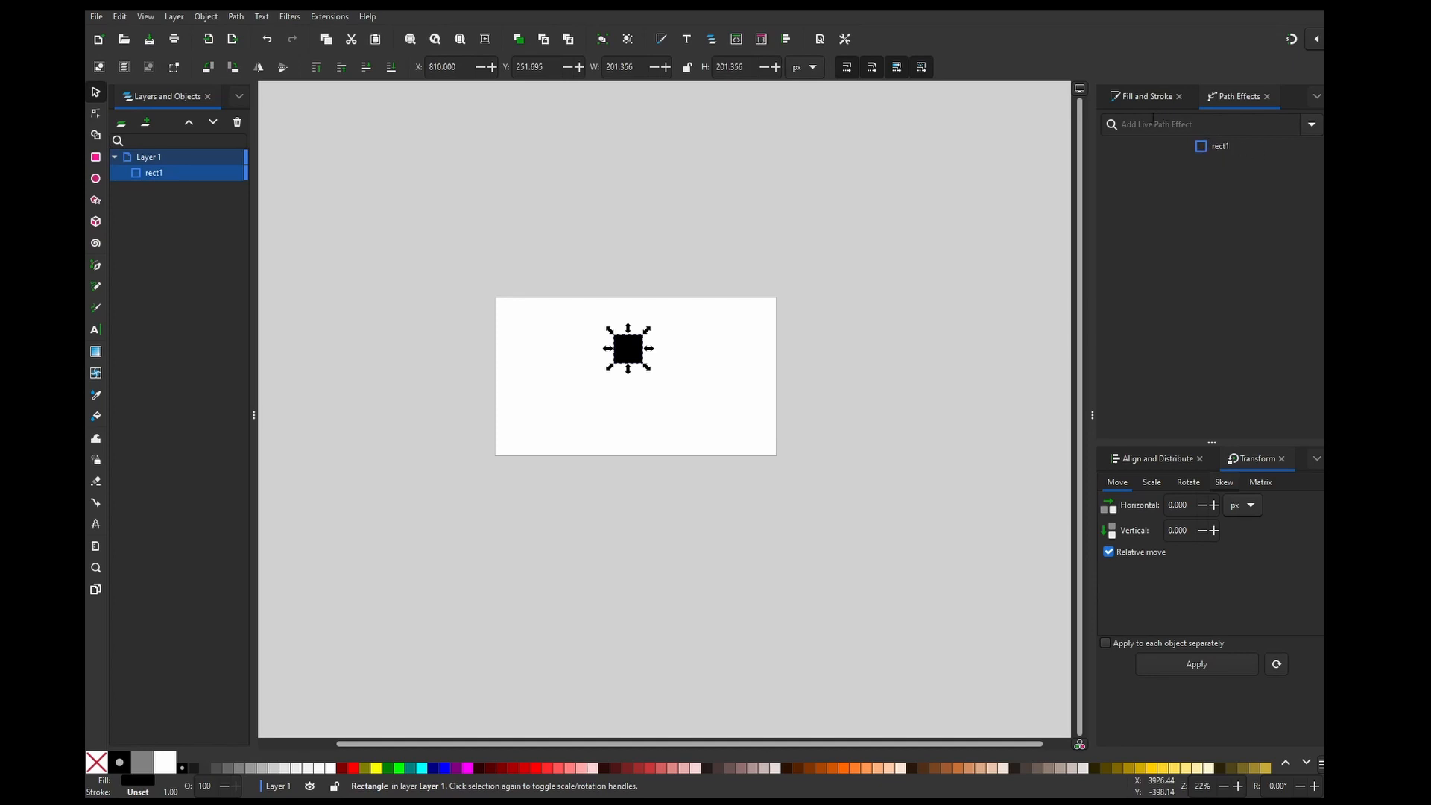
left_click(1191, 125)
type("ti")
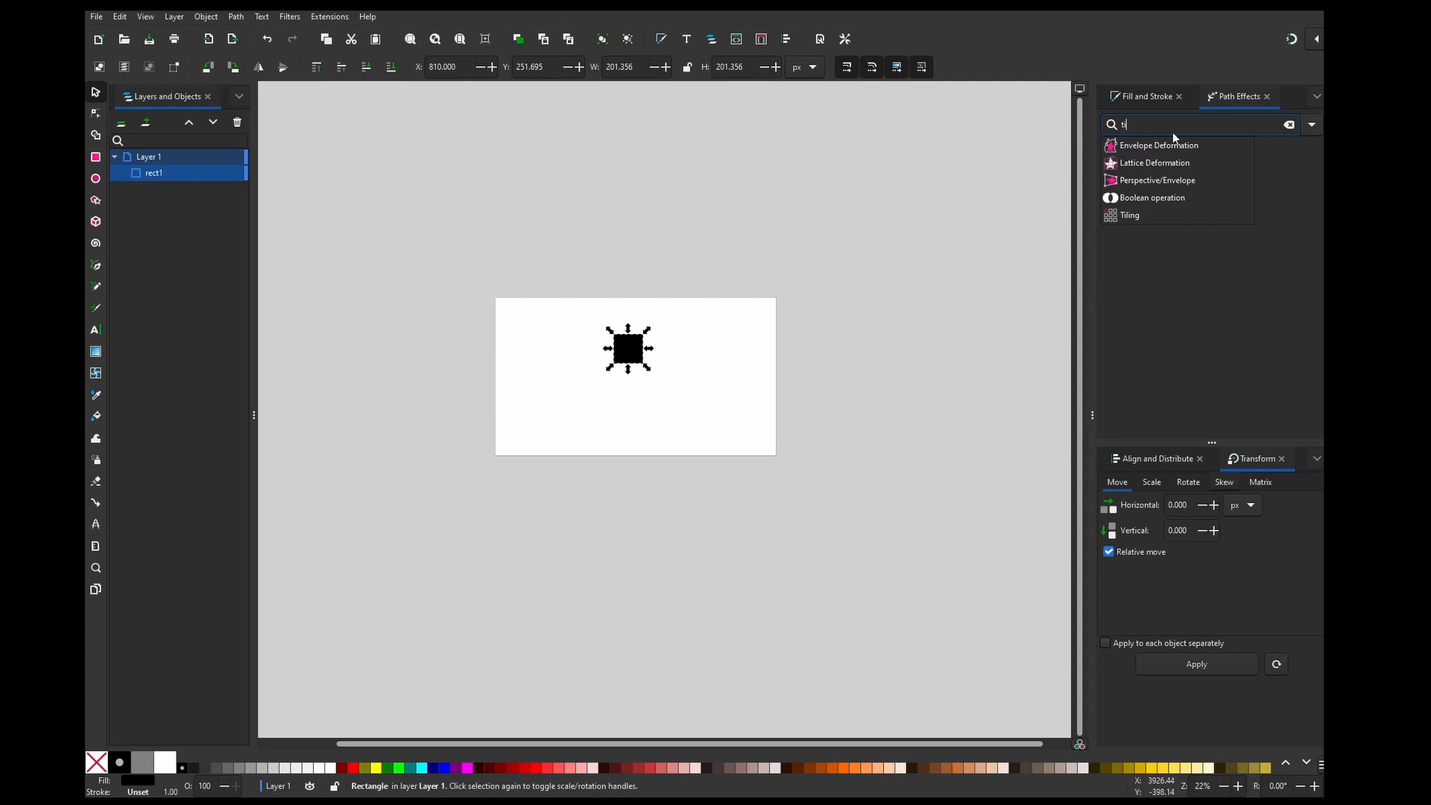
left_click(1146, 216)
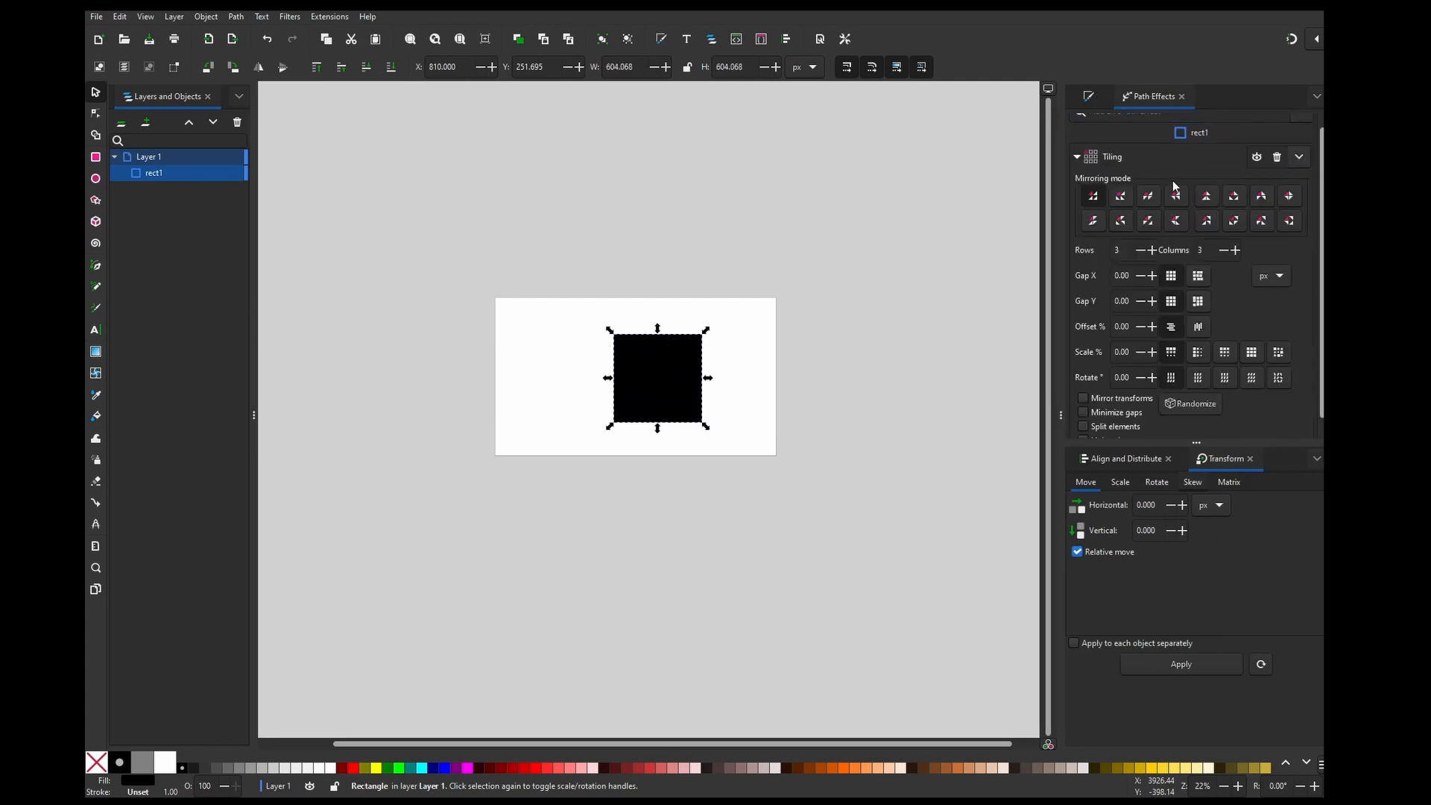
scroll(1173, 181, "up", 1)
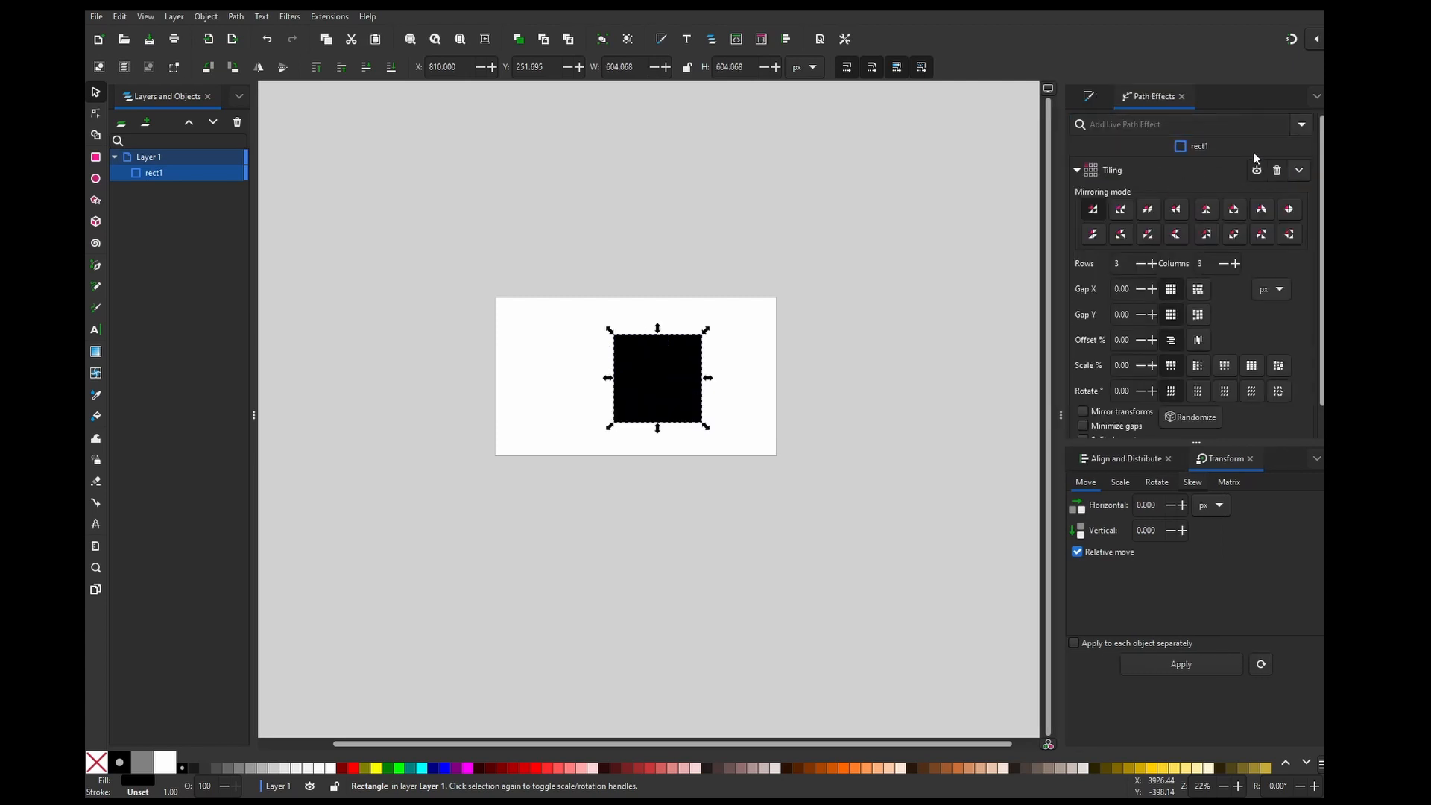
Step: Spread the tiled squares apart using the on-canvas gap handles, about 119 px horizontally and 92 px vertically
left_click(1295, 128)
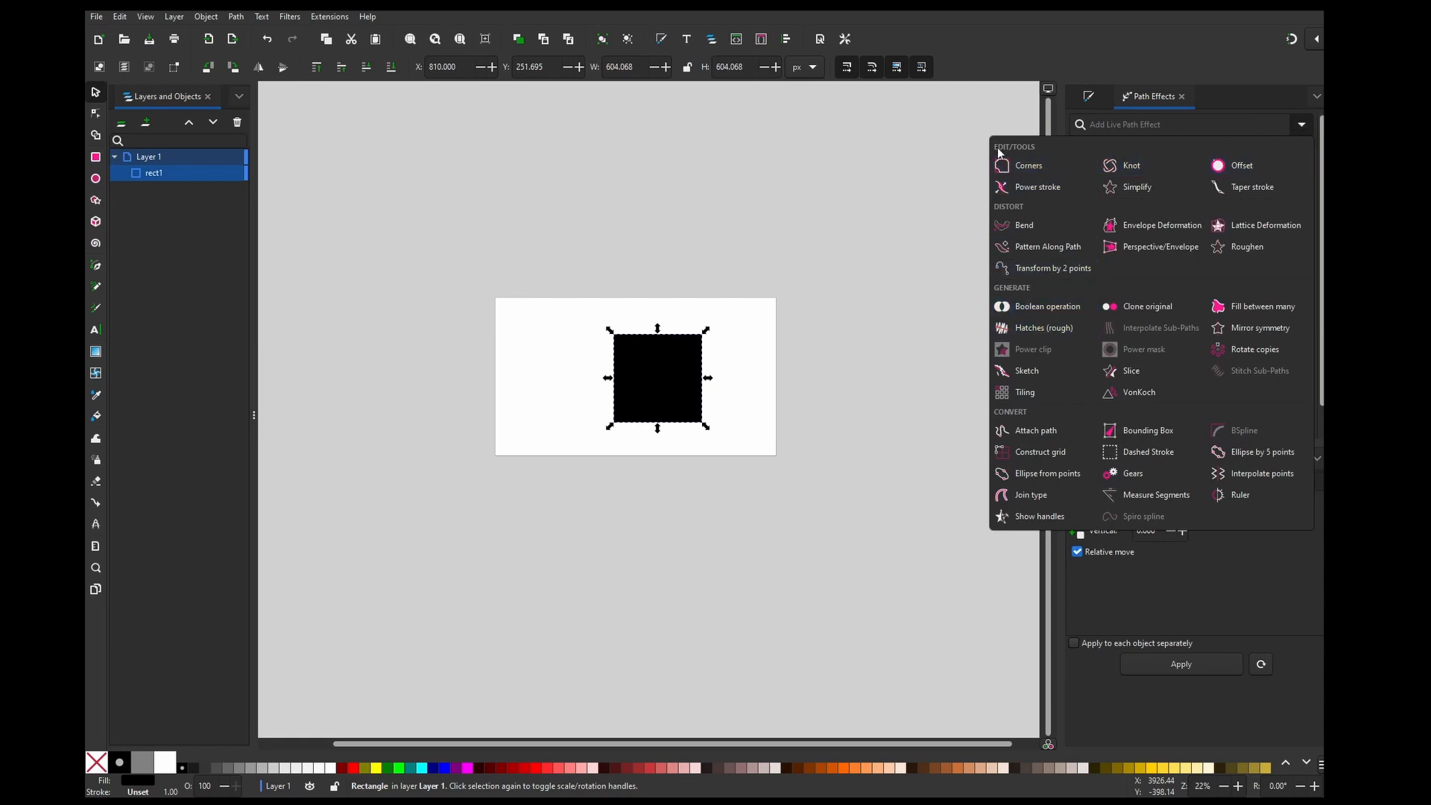
left_click(1021, 392)
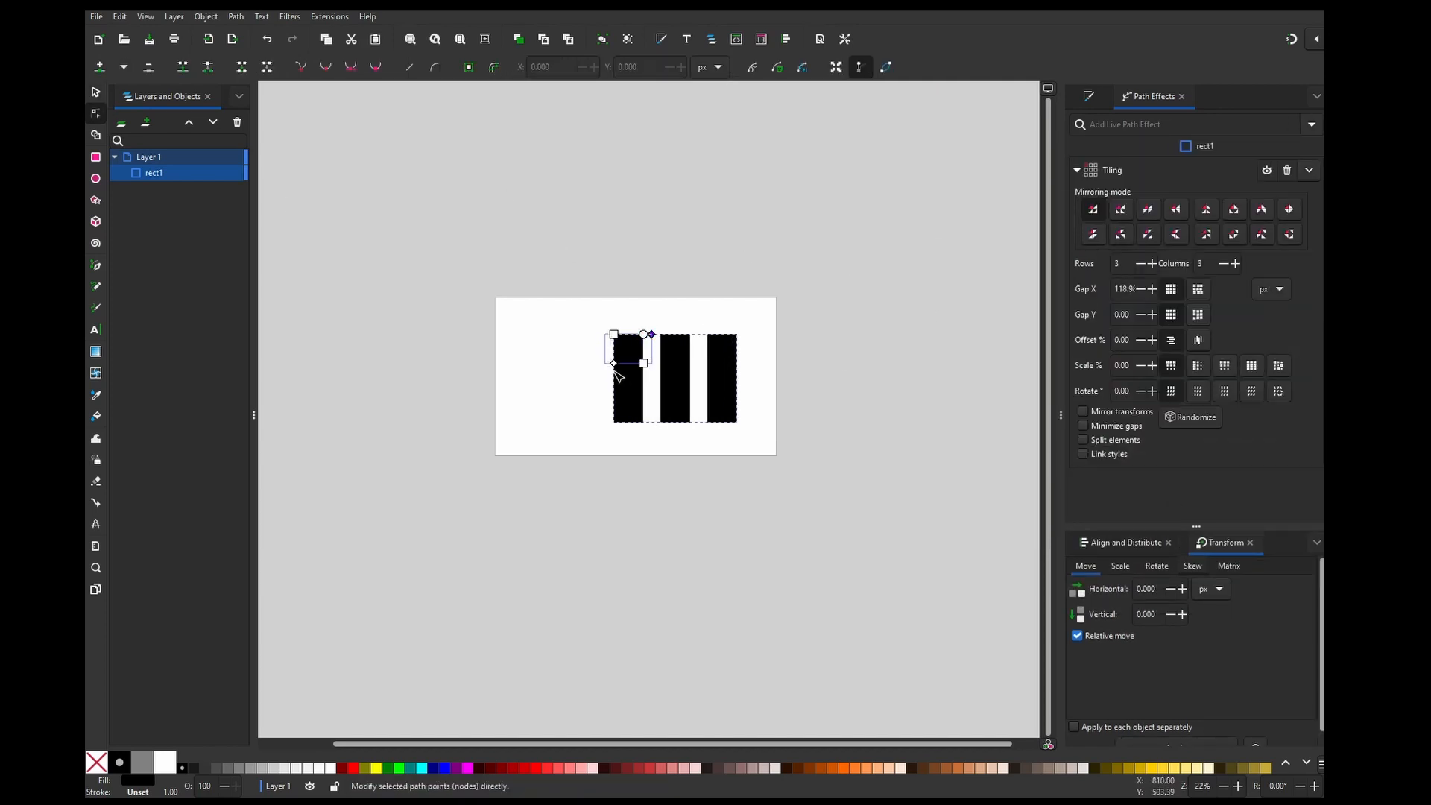
left_click_drag(613, 363, 613, 369)
Step: Add the Perspective/Envelope effect to the tiled square and move it above Tiling in the effect stack
left_click(1121, 125)
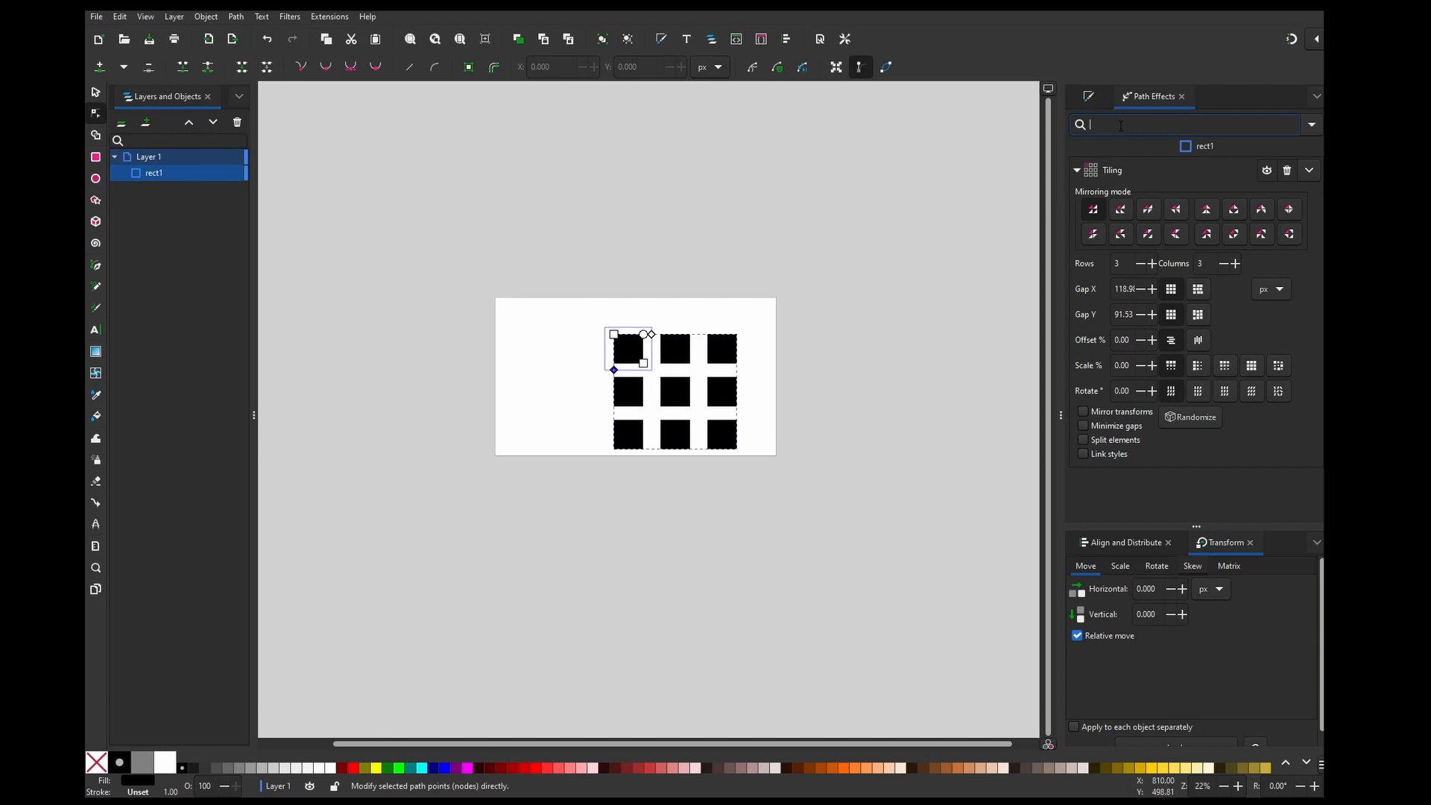
type("per")
key("Return")
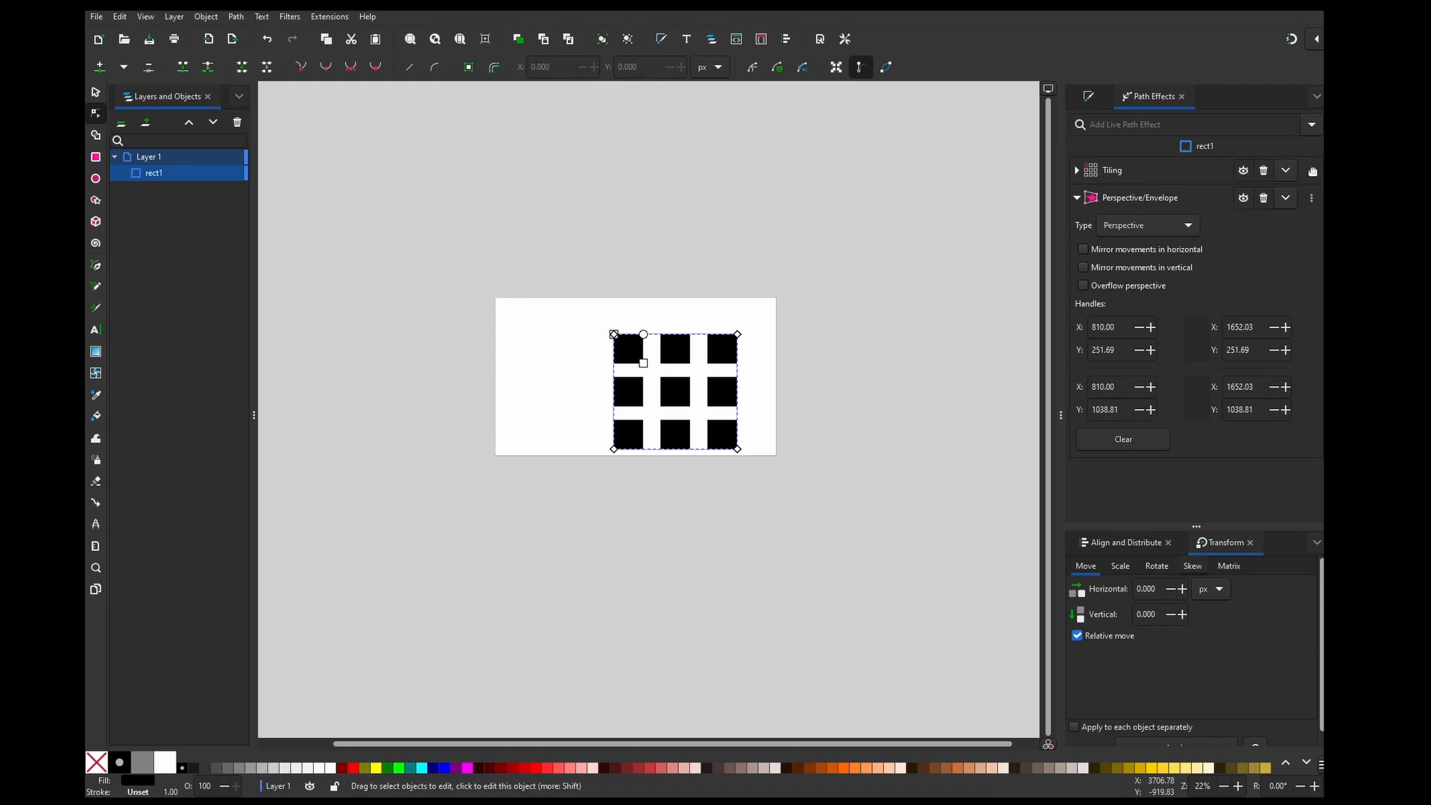
left_click_drag(1307, 198, 1307, 165)
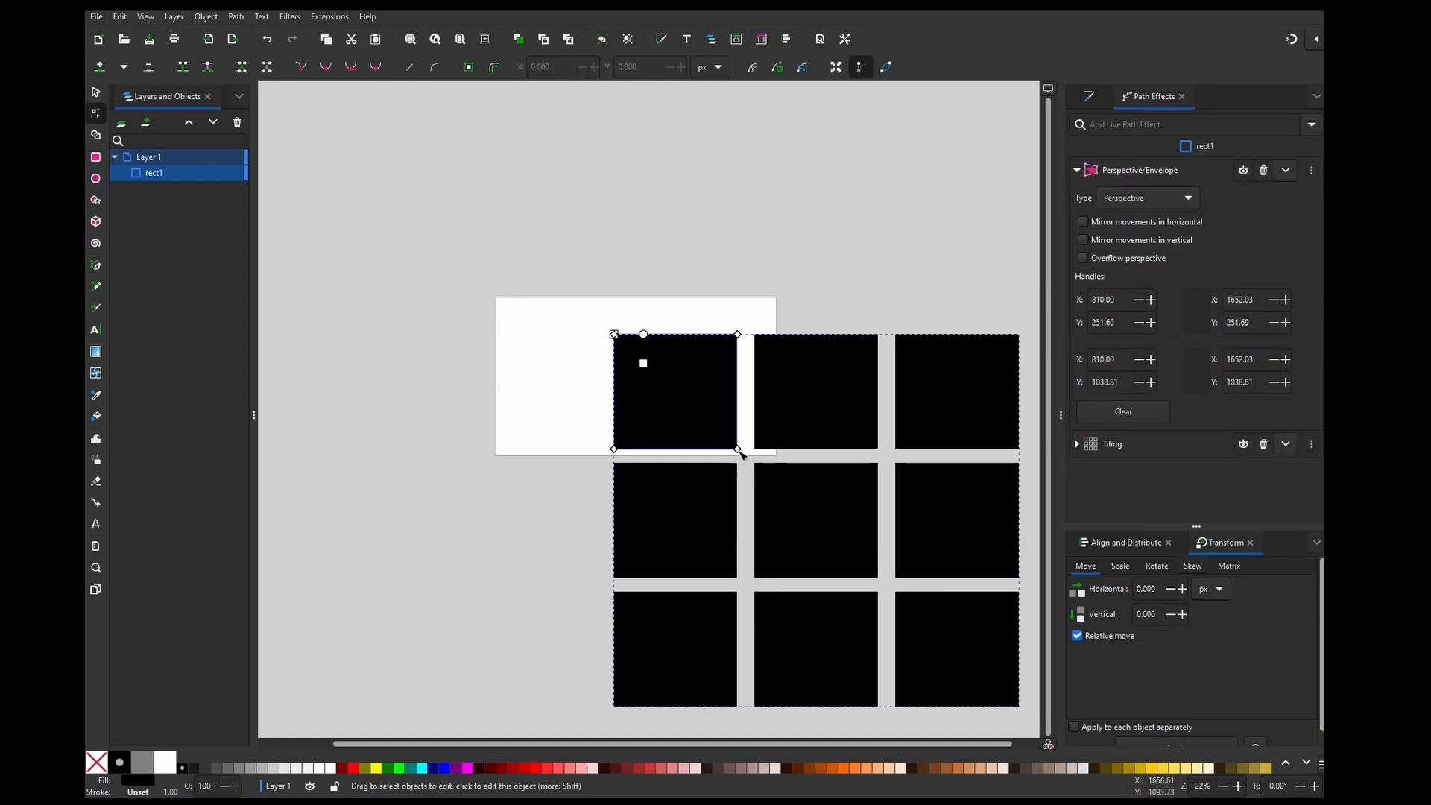
Step: Pull the envelope's two right corners inward to form a receding perspective, and move Perspective/Envelope back below Tiling
left_click_drag(738, 450, 728, 389)
left_click_drag(737, 334, 717, 355)
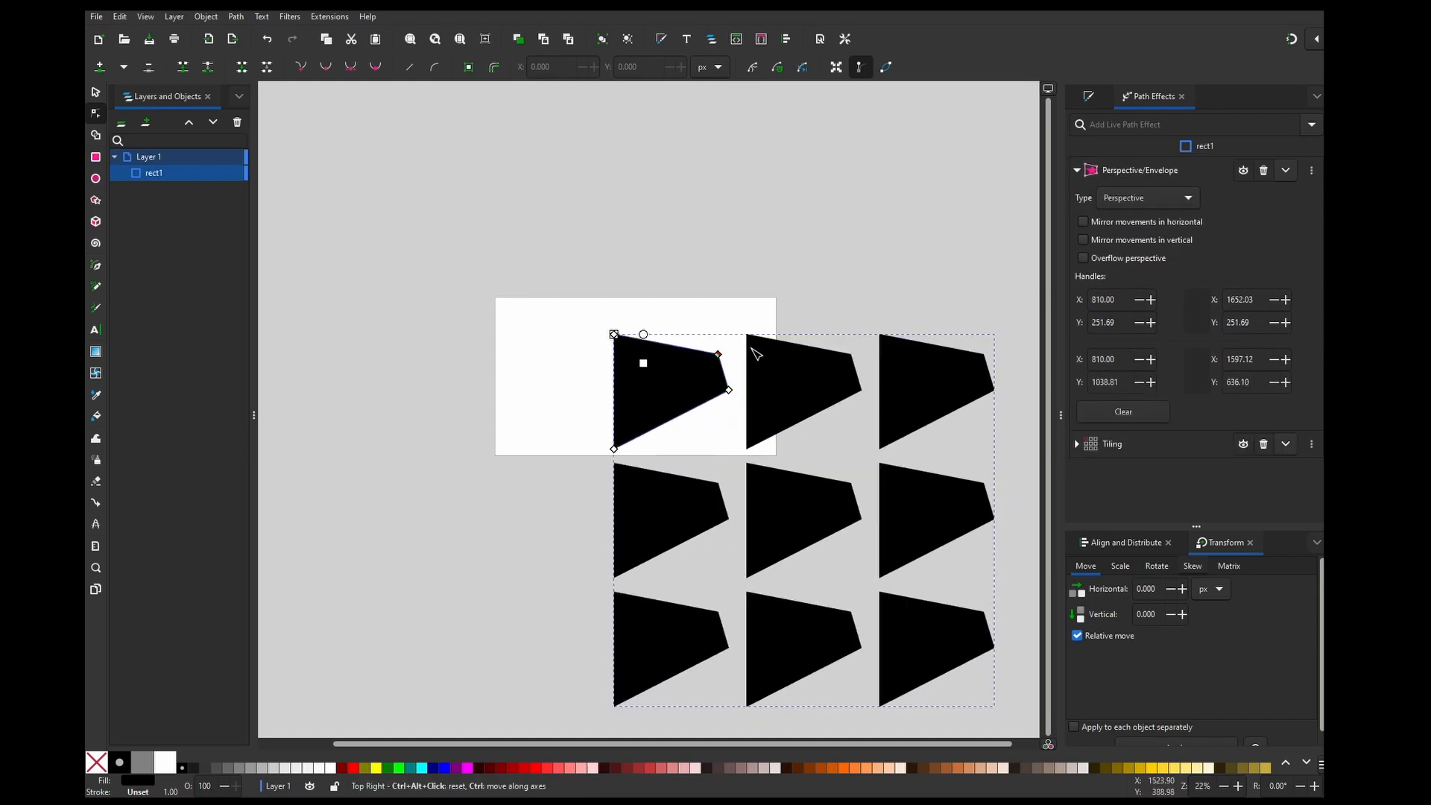
left_click_drag(1308, 172, 1308, 474)
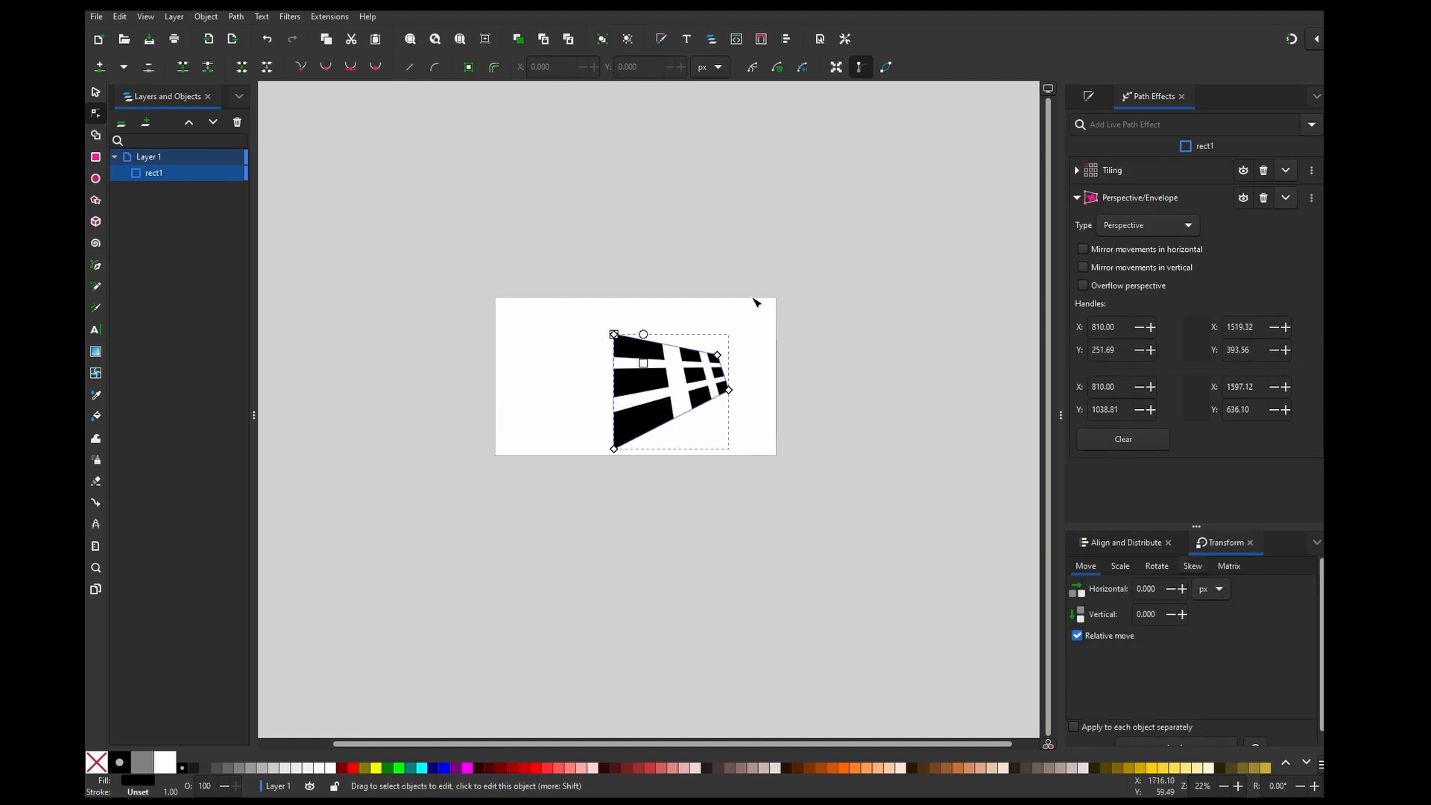
Step: Add the Mirror symmetry effect to the tiled shape and shift its vertical mirror line to about X 1565 px
left_click(485, 287)
left_click(663, 375)
left_click(1139, 125)
type("ro")
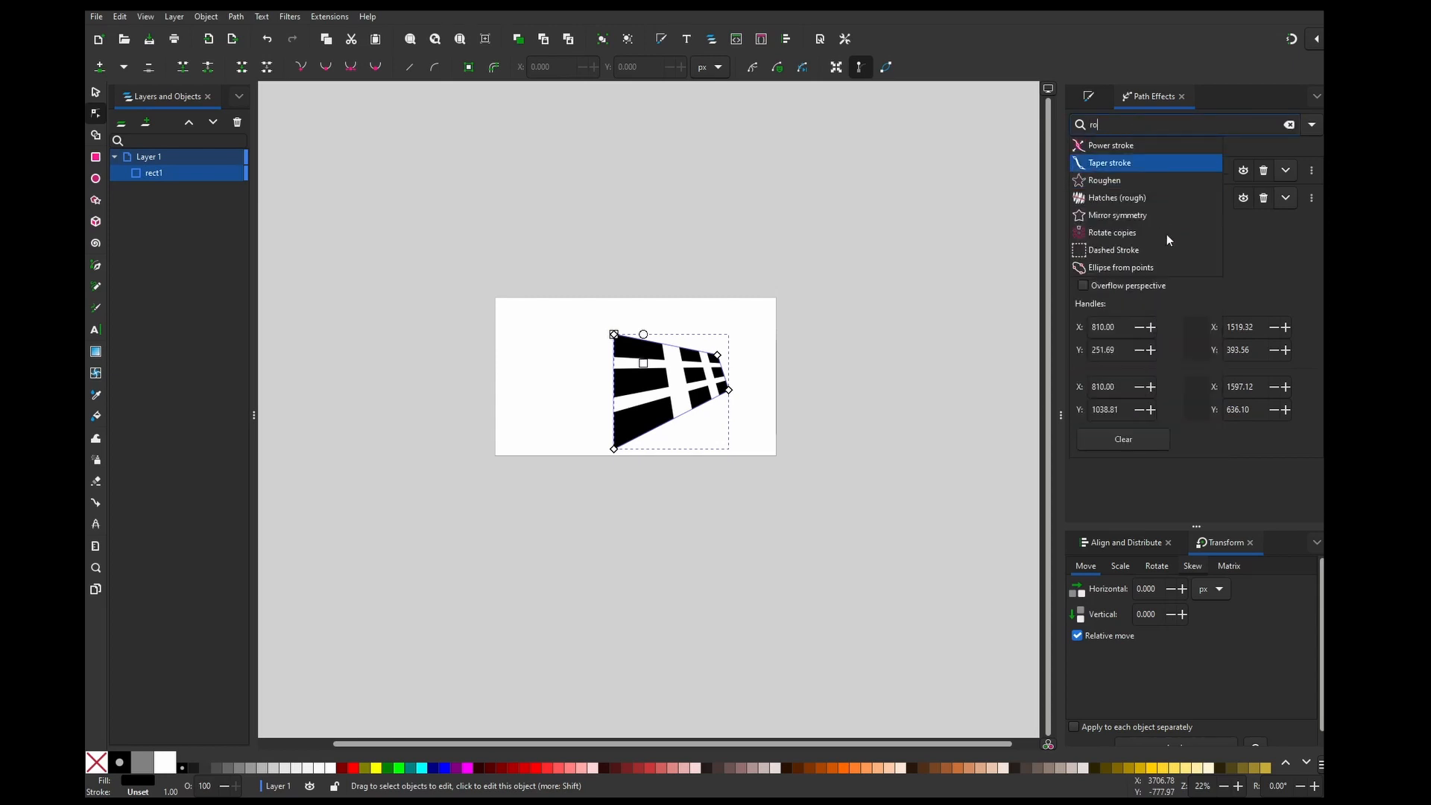
left_click(1132, 218)
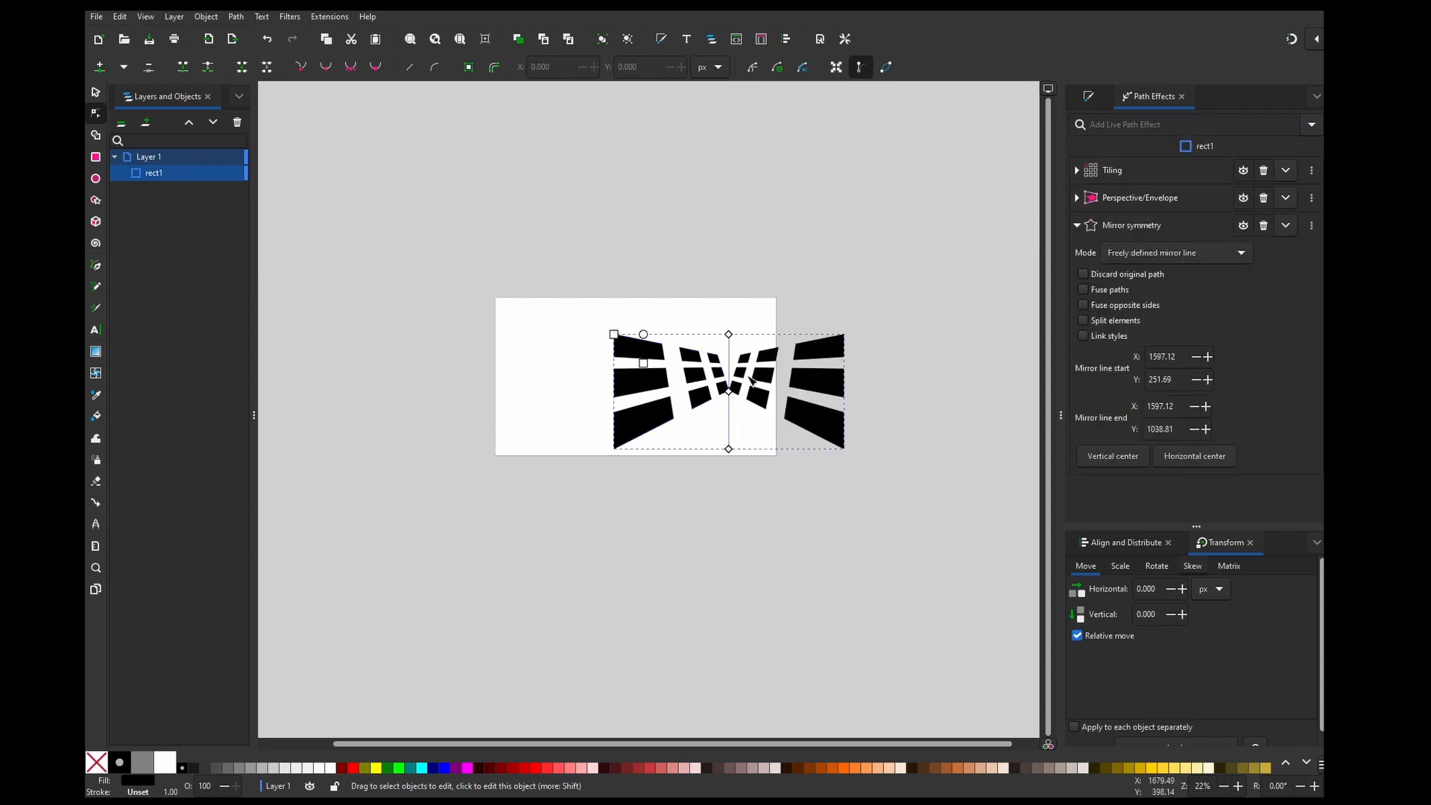
left_click_drag(733, 392, 725, 389)
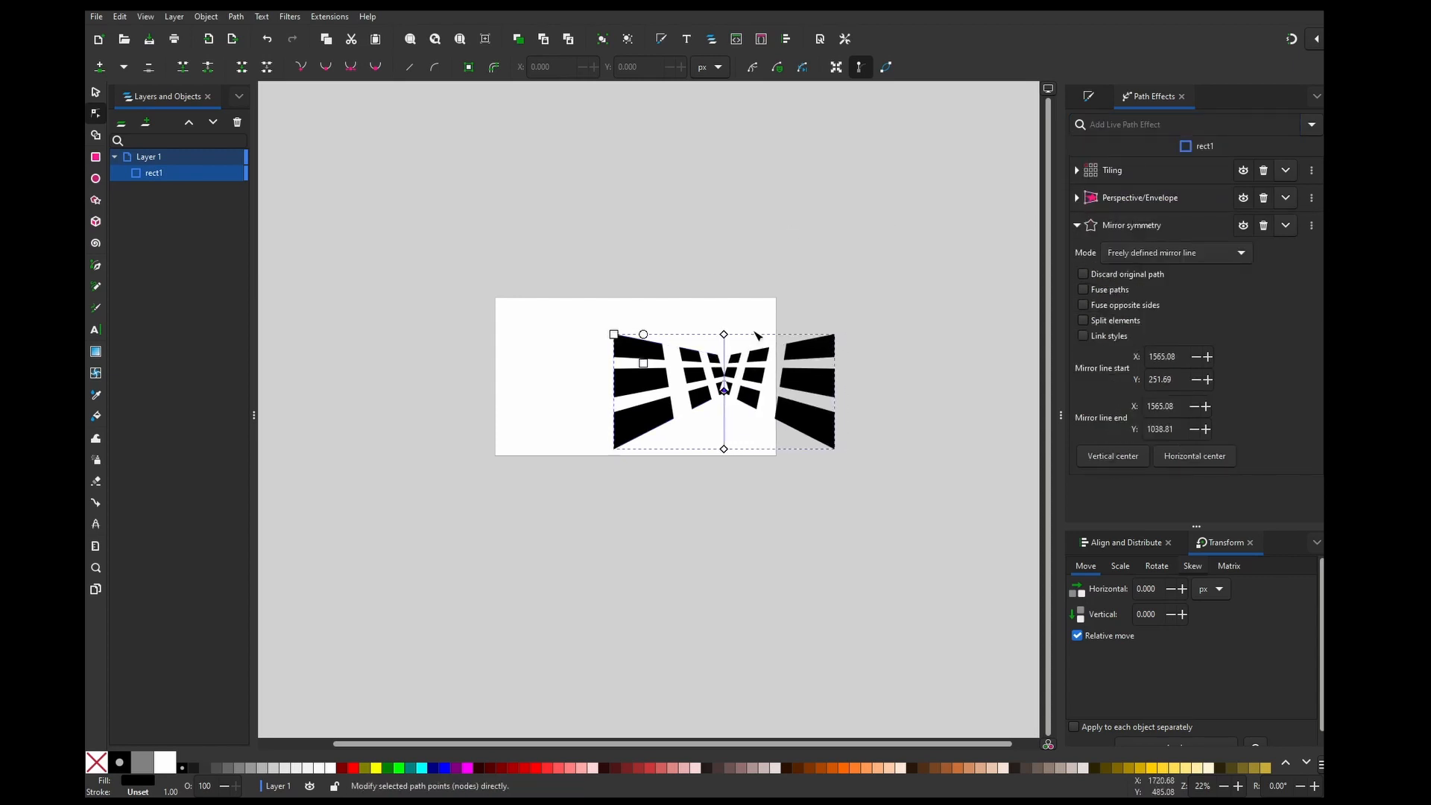
left_click(796, 262)
left_click(809, 358)
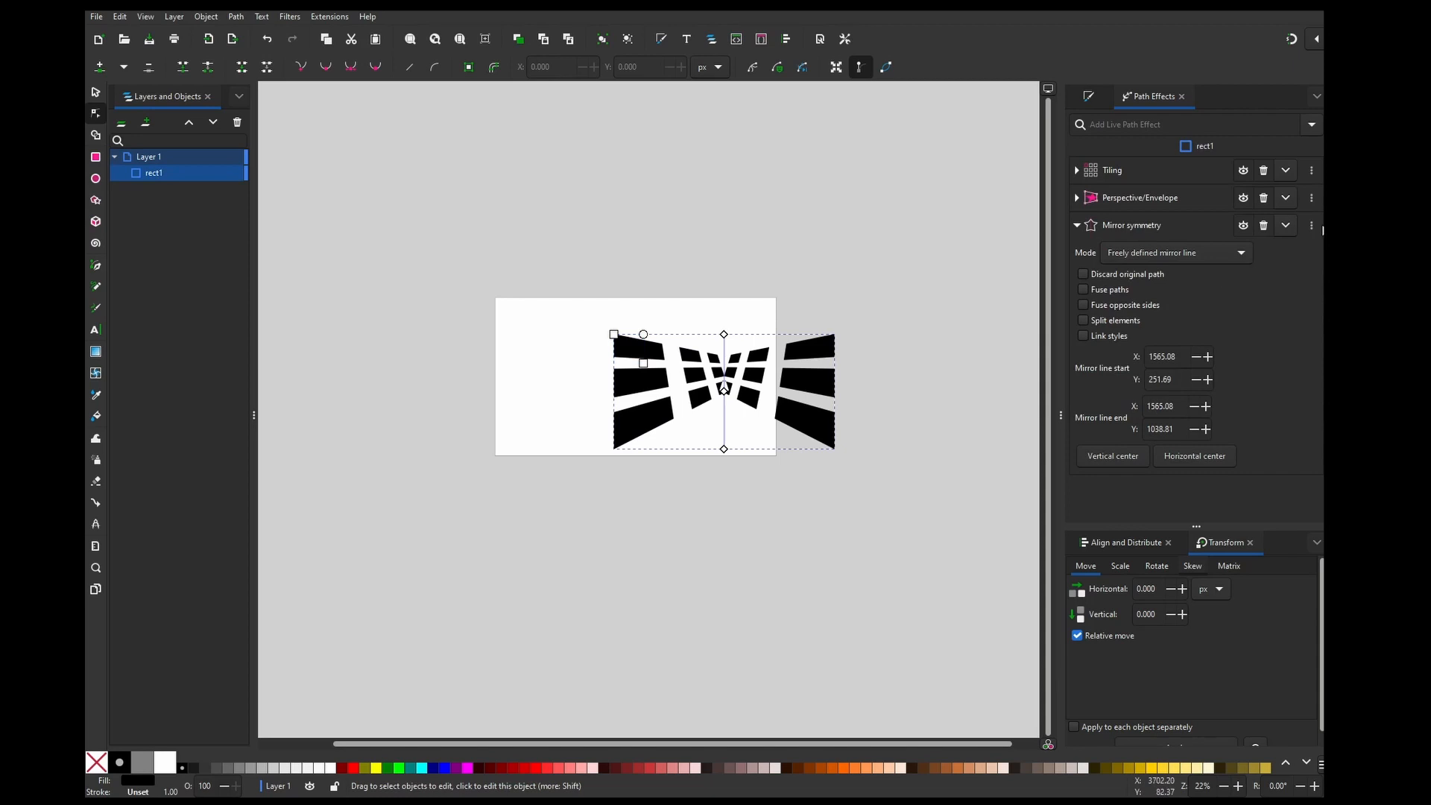
Step: Flatten the Perspective/Envelope effect, look at the nodes of the flattened path, and undo the flattening
mouse_move(1309, 228)
left_mouse_down()
mouse_move(1310, 196)
mouse_move(1311, 234)
left_mouse_up()
left_click(1287, 225)
left_click(1290, 200)
left_click(1290, 200)
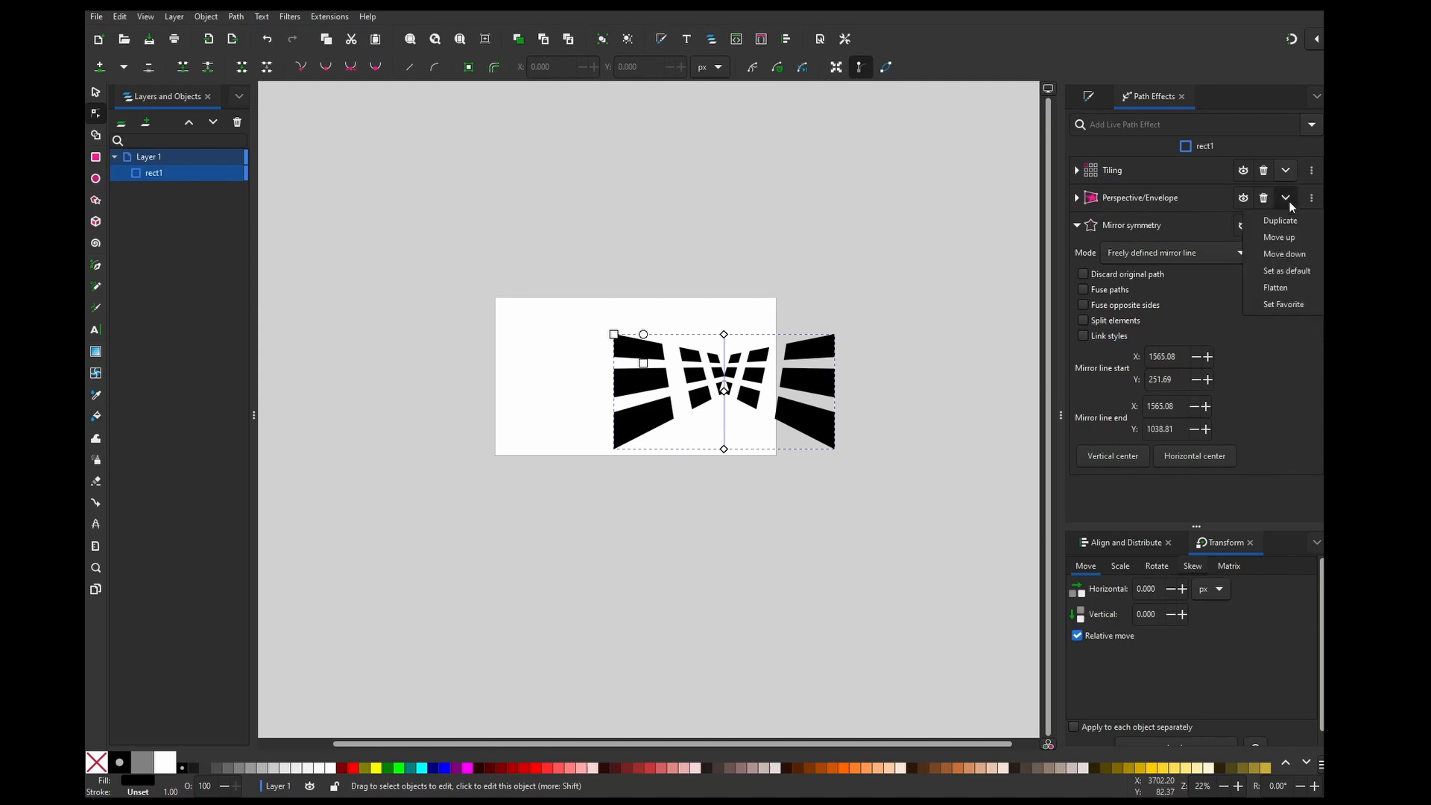
left_click(1303, 287)
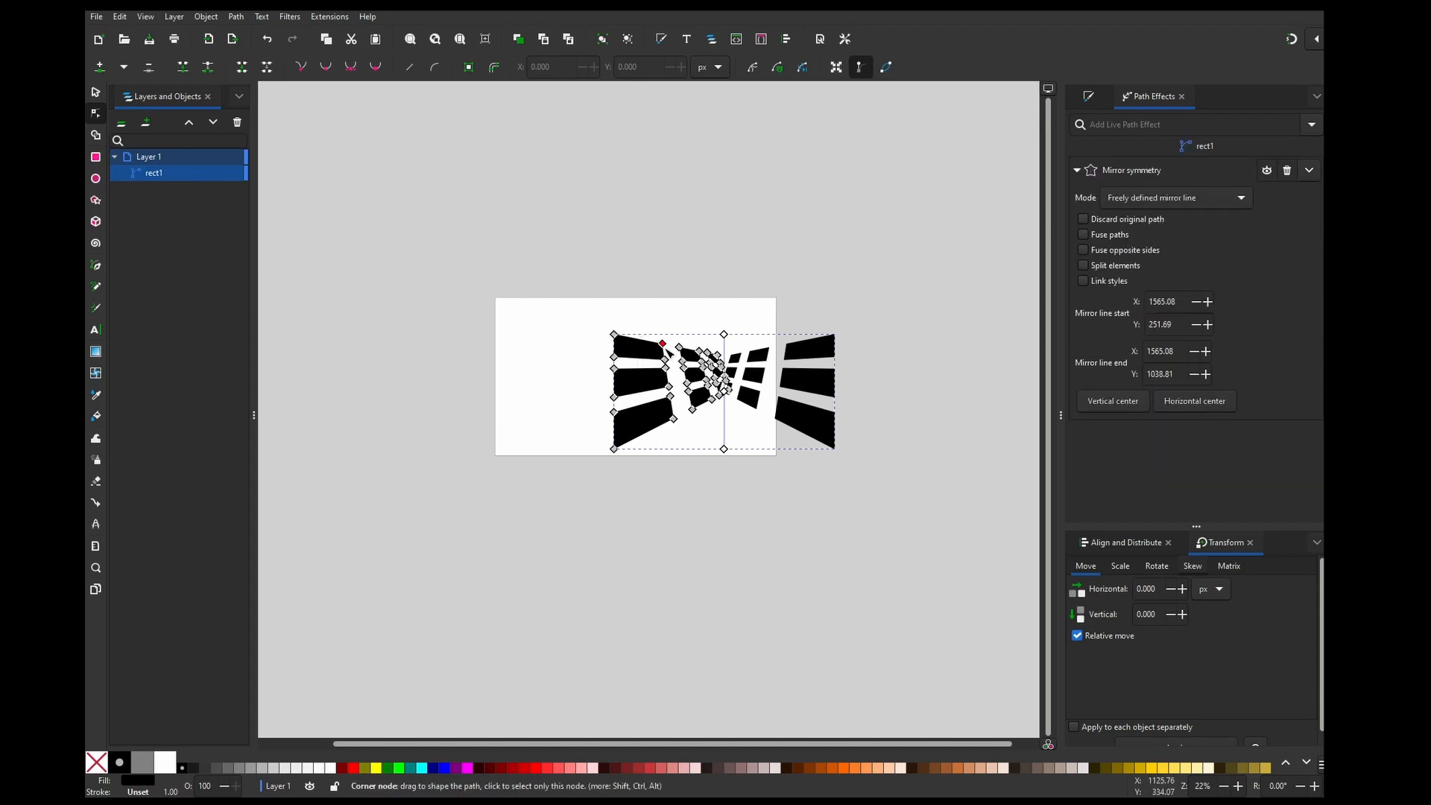
scroll(726, 363, "up", 2)
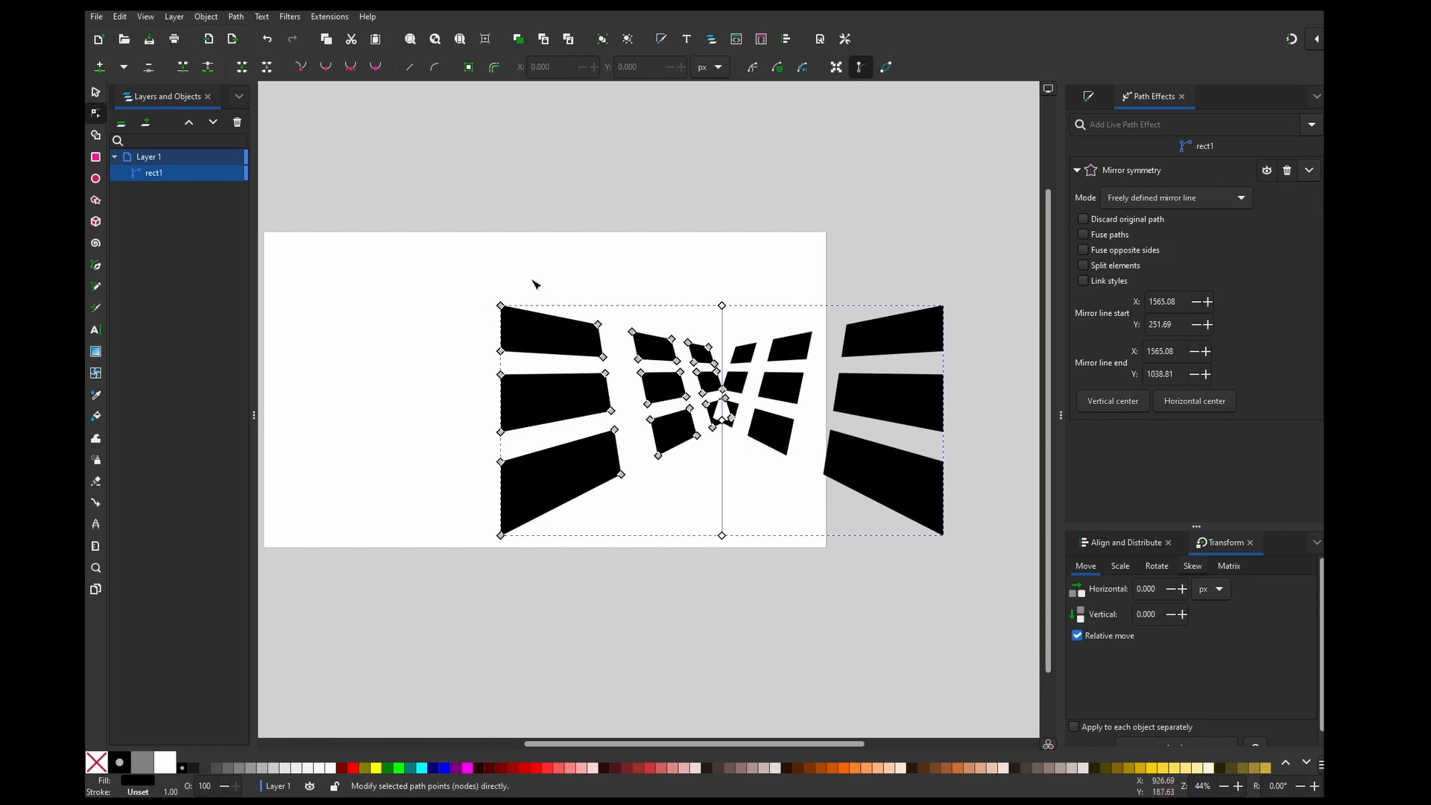
key("ctrl+z")
left_click(563, 350)
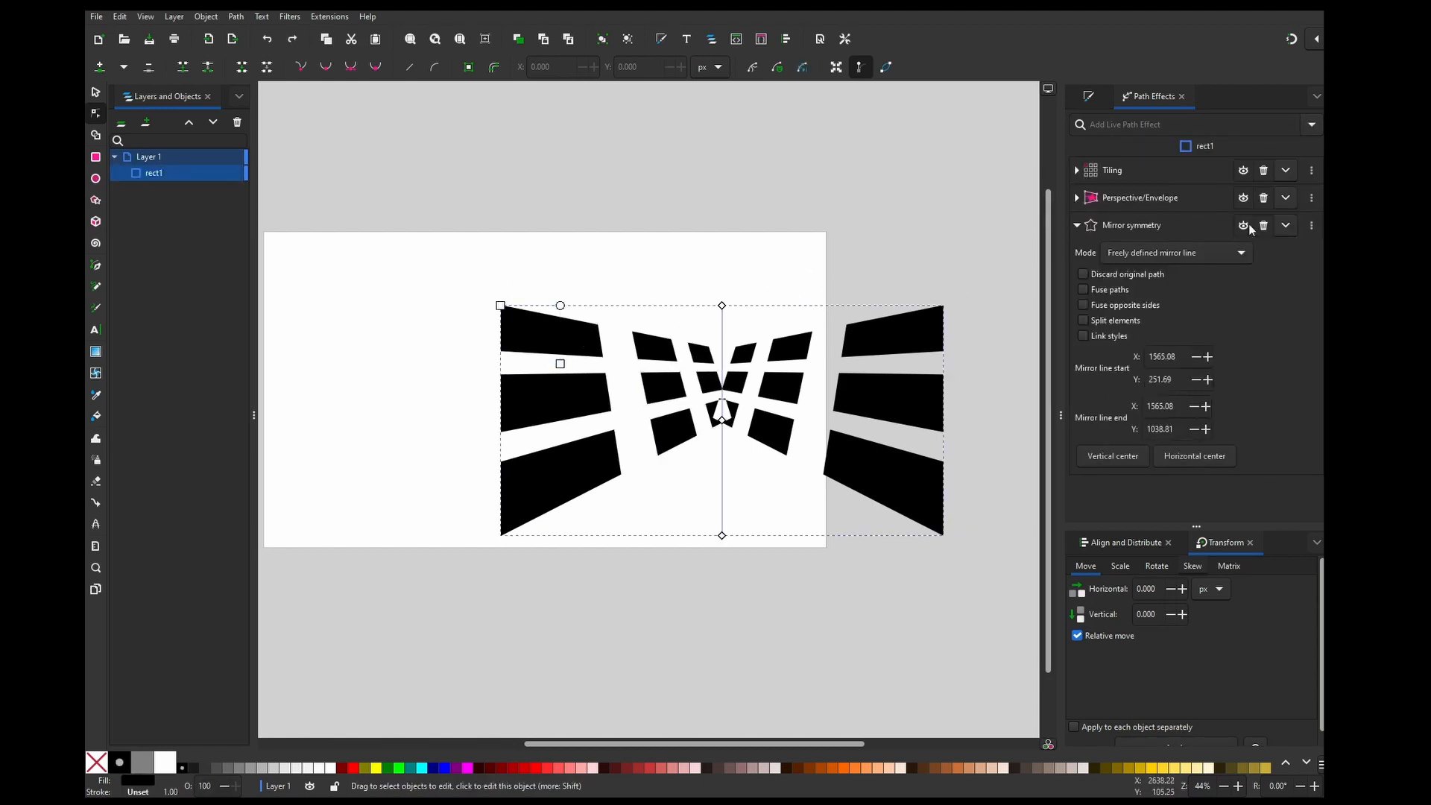
Step: Enable Split elements for the Mirror symmetry effect and select the mirrored half on its own
left_click(1111, 319)
left_click(860, 238)
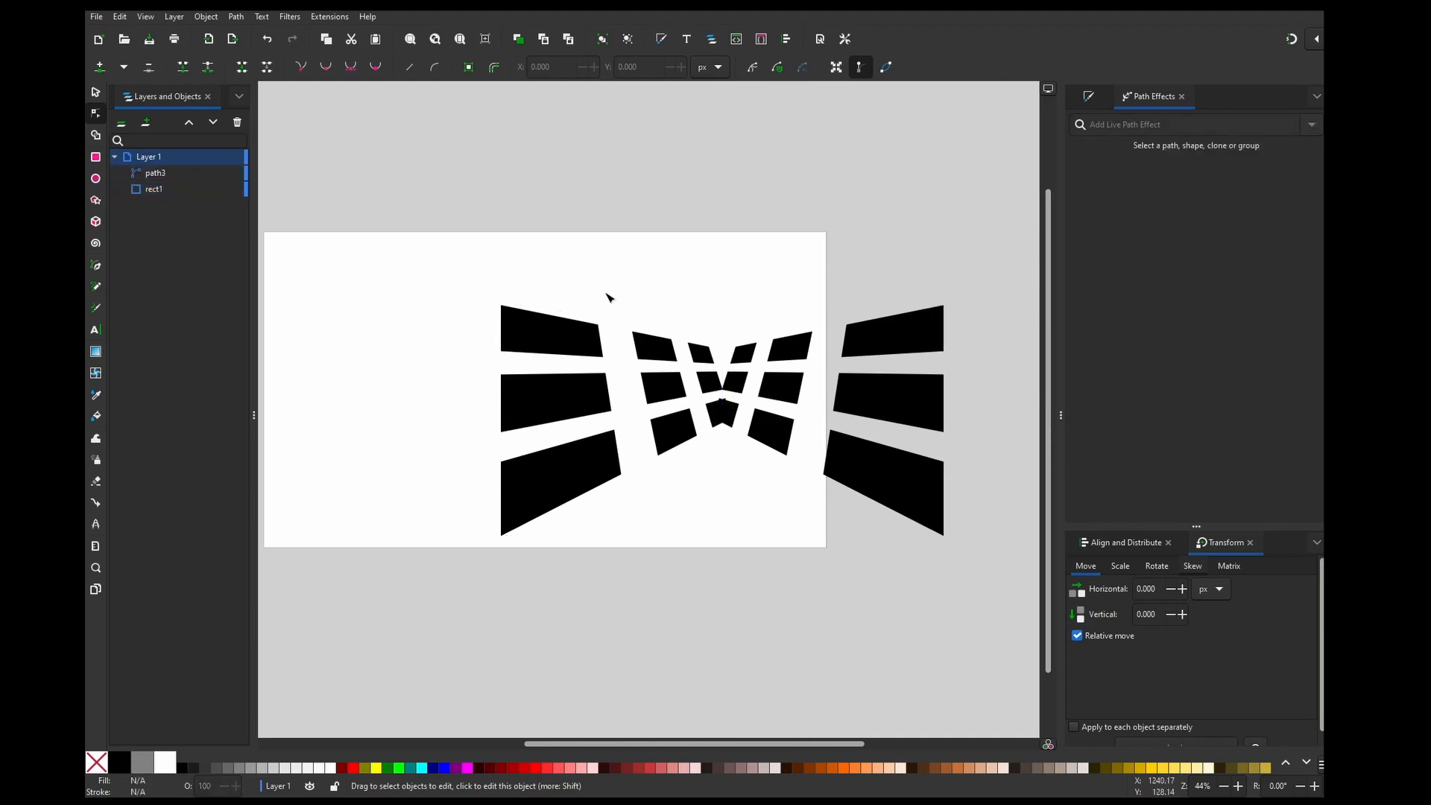
left_click(97, 93)
left_click(900, 353)
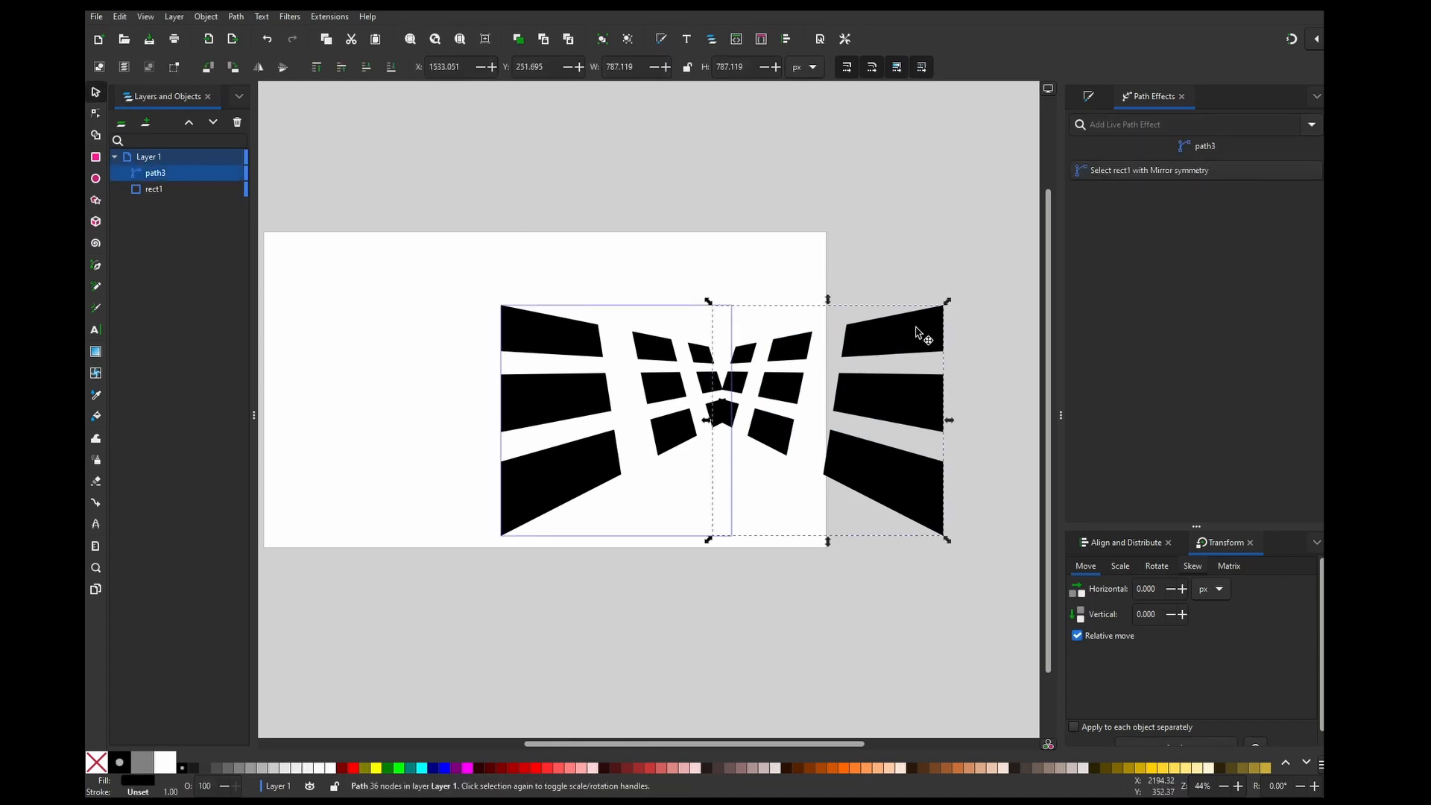
Step: Compare the original rectangle with its split mirrored path, following the path's link to the original's Mirror symmetry effect
left_click(156, 192)
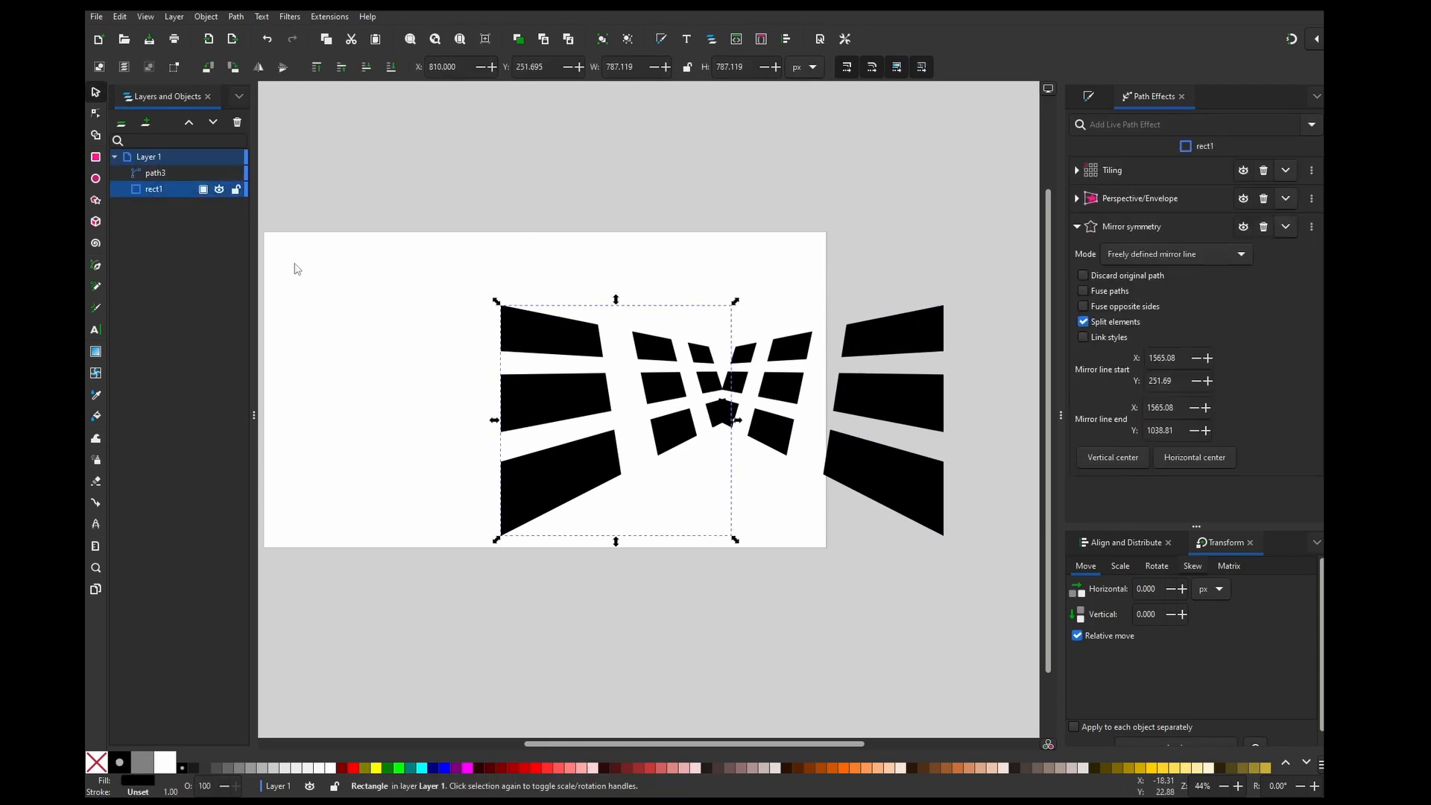
left_click(888, 358)
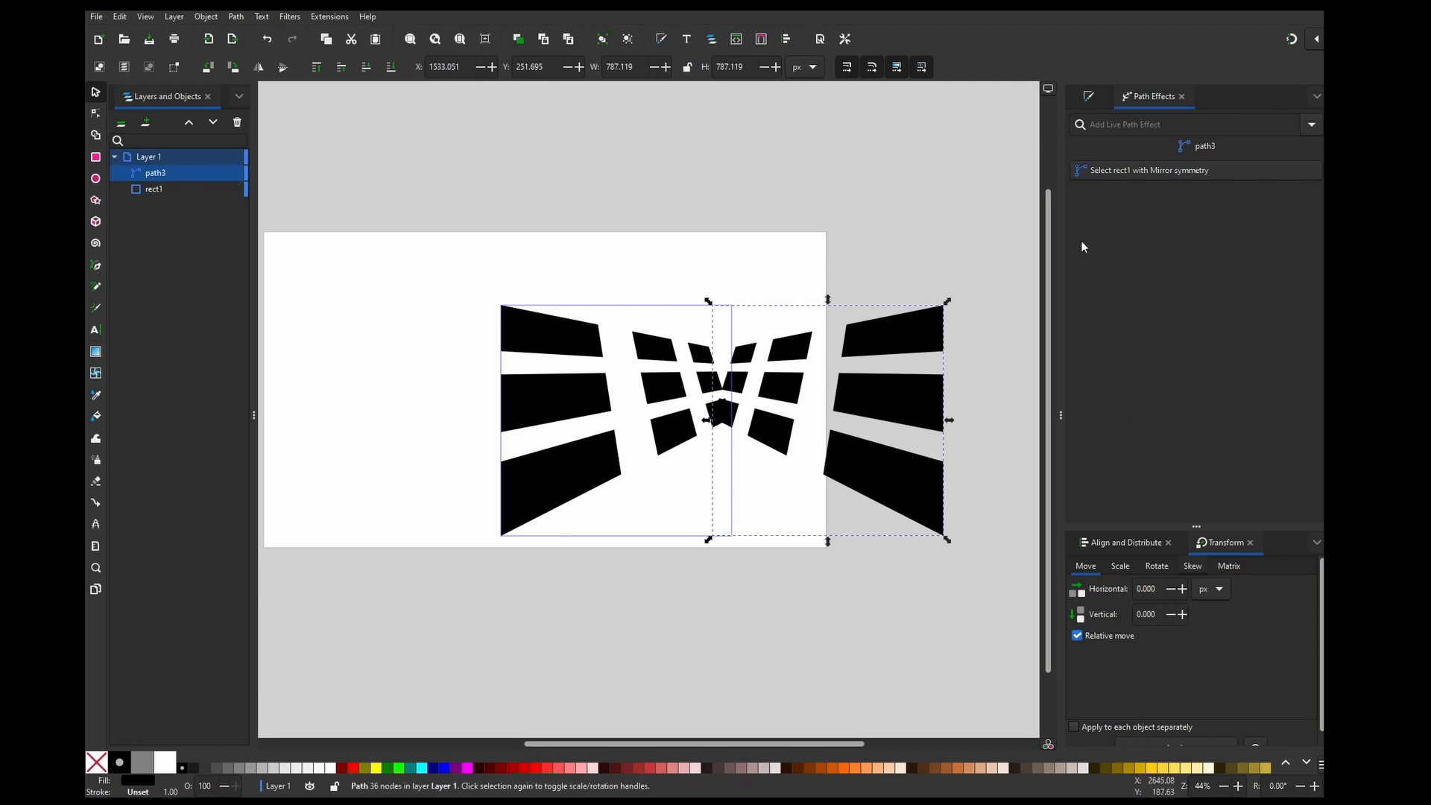
left_click(1143, 169)
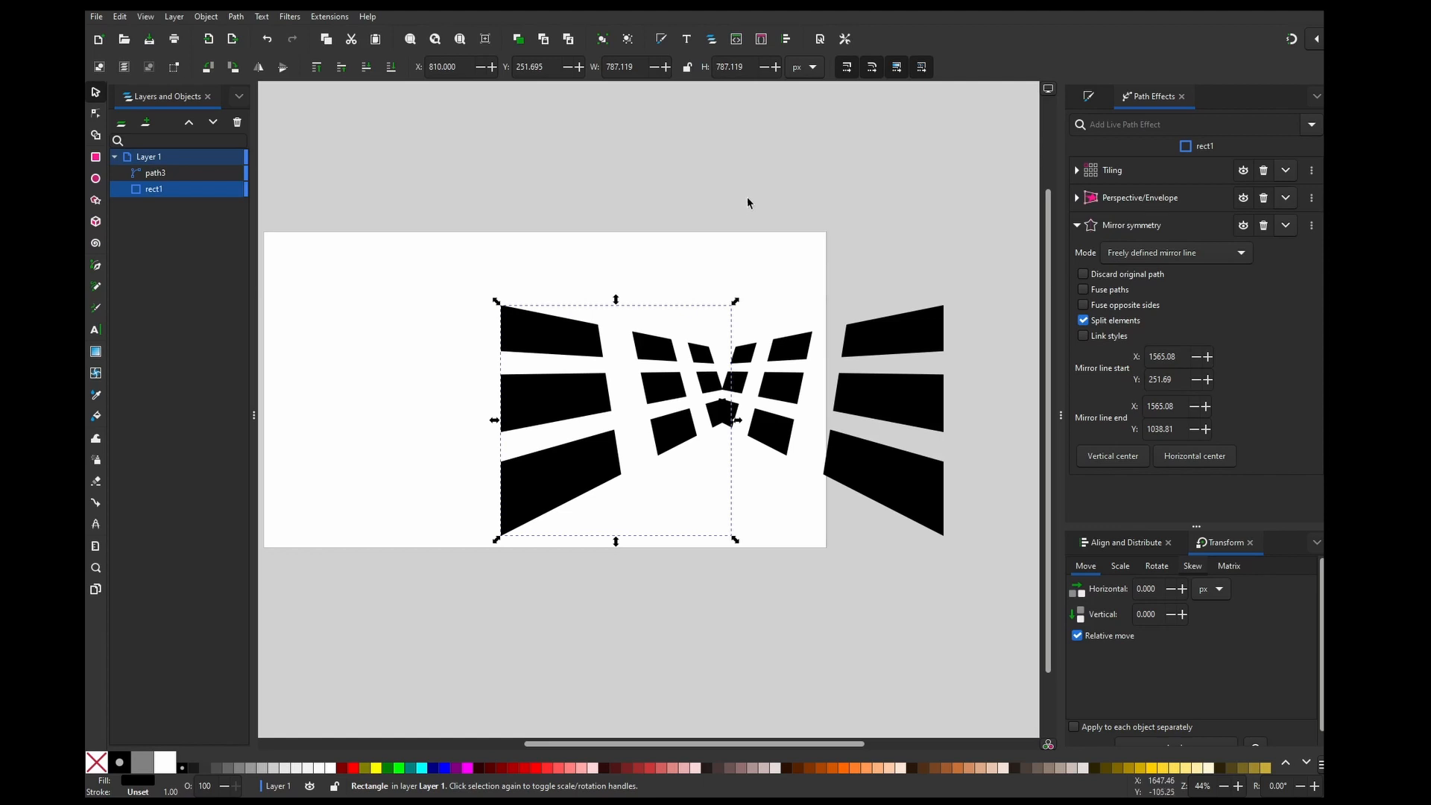
left_click(761, 227)
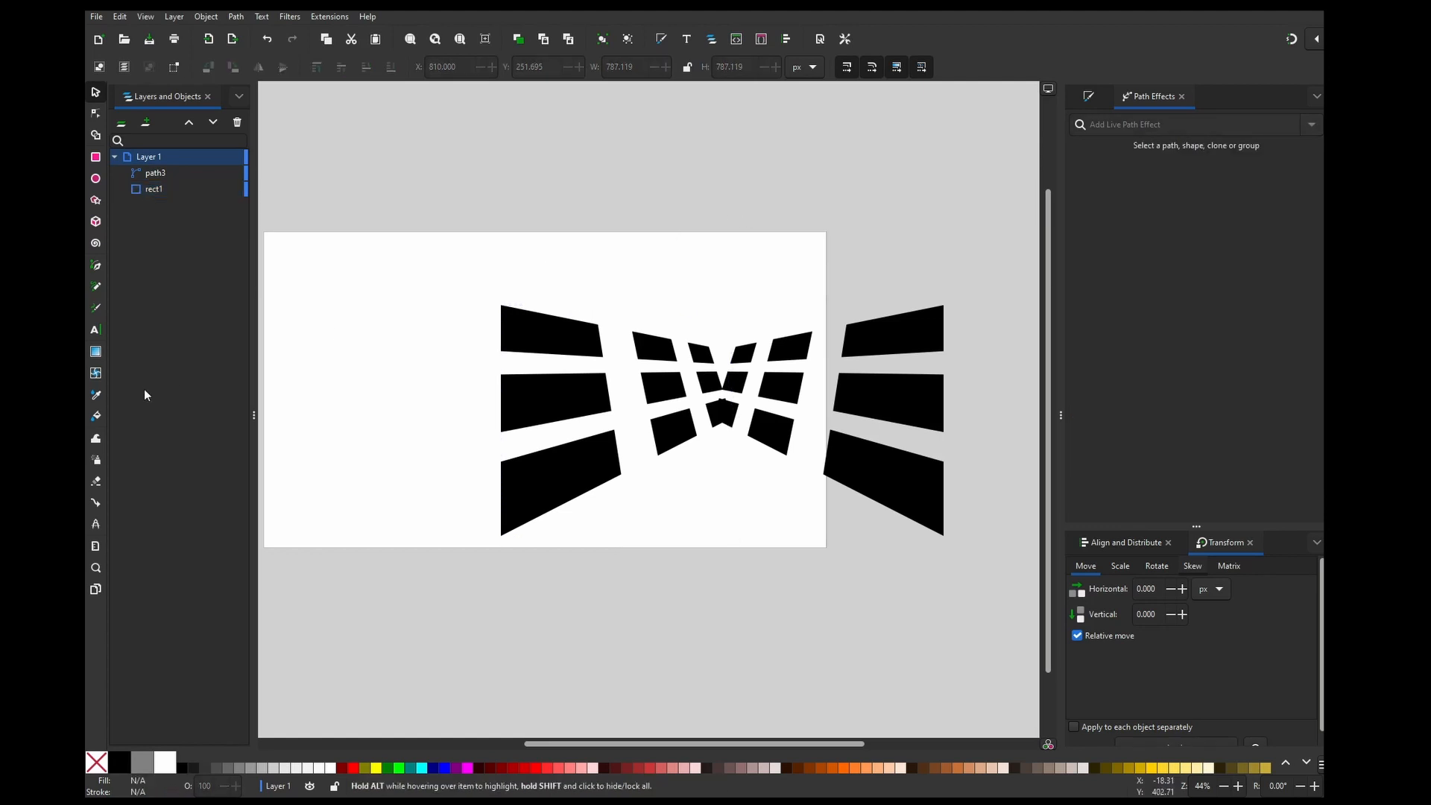
Step: Place a small text object in the blank left area of the page
left_click(96, 330)
scroll(358, 335, "left", 4)
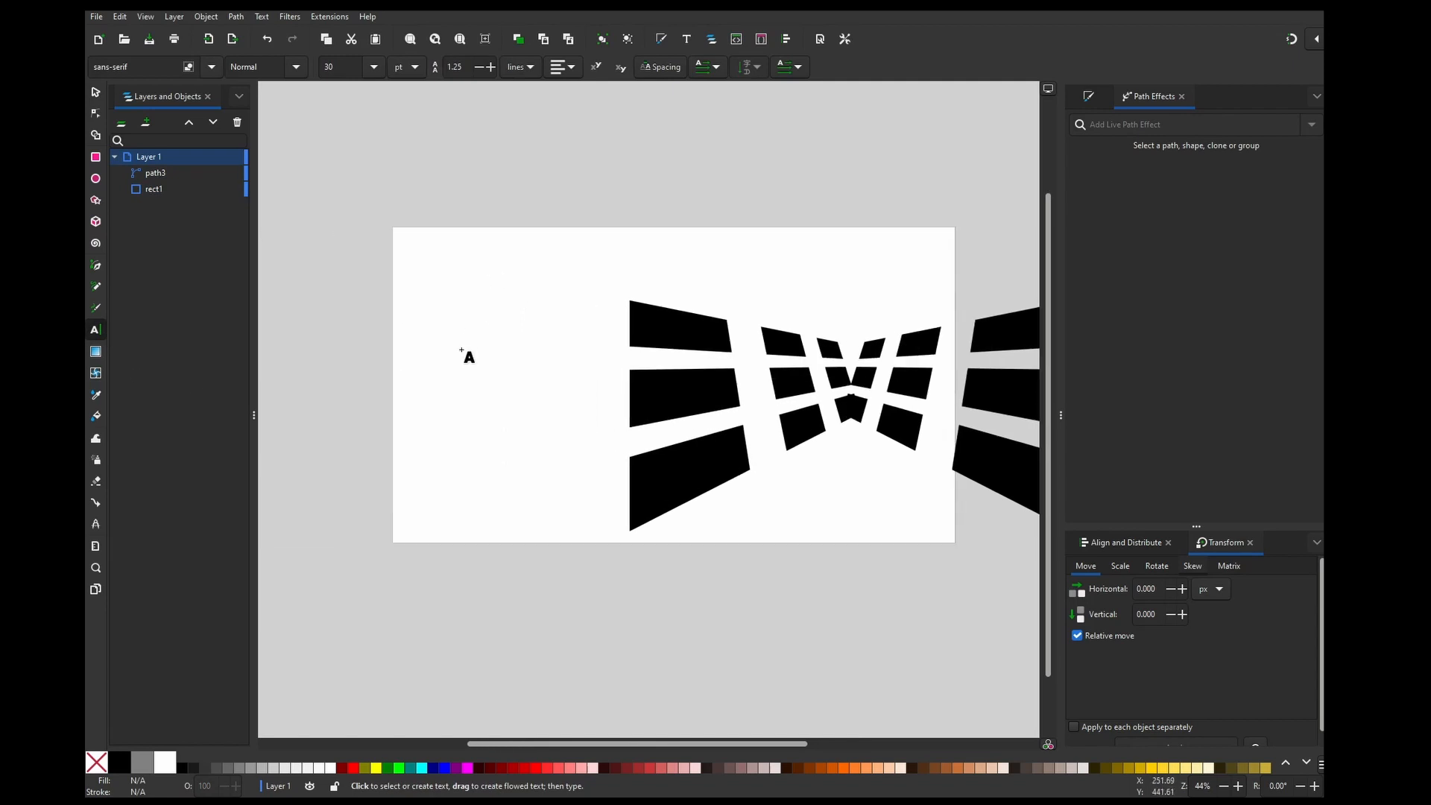
left_click(448, 333)
left_click(95, 92)
scroll(445, 332, "up", 7)
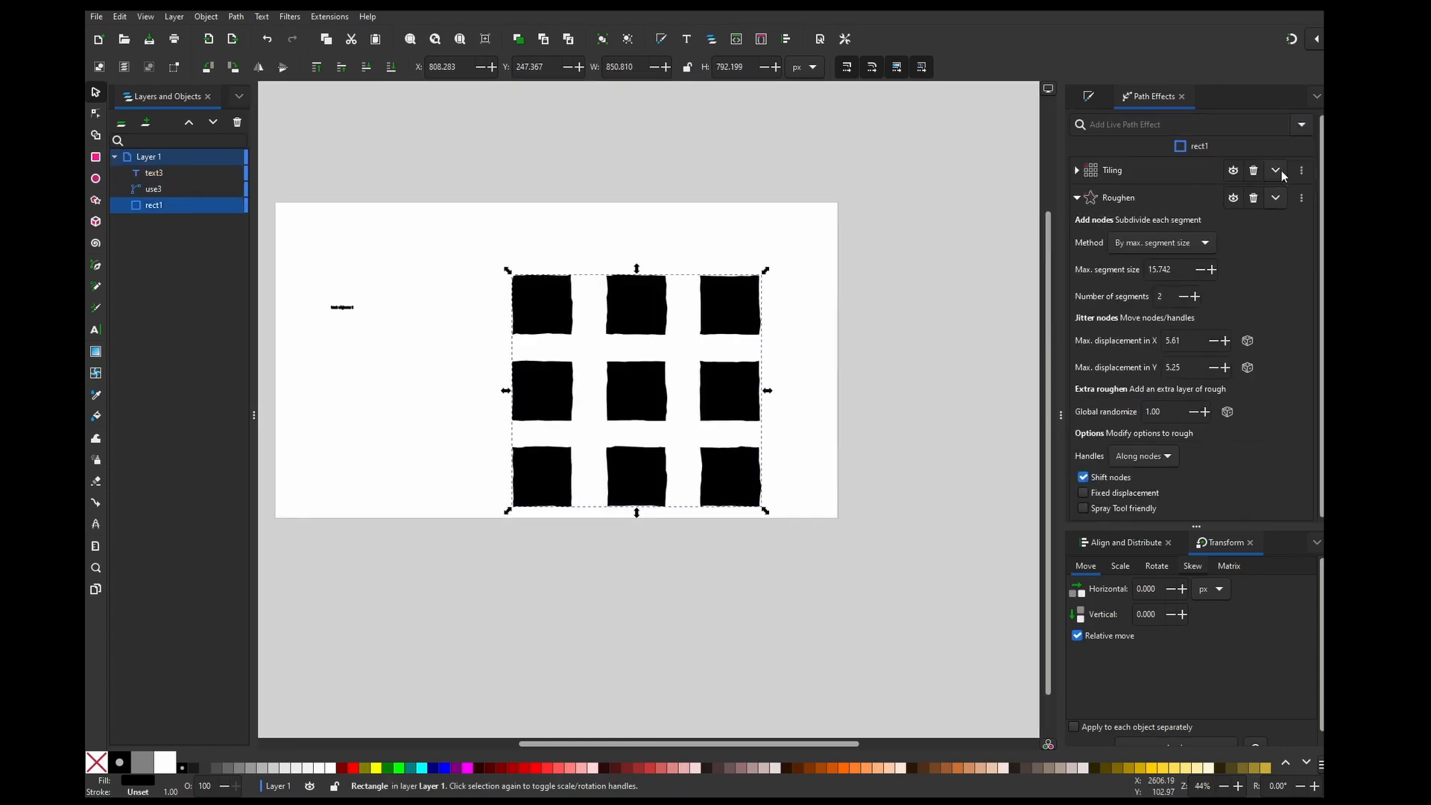
Step: Remove the Tiling effect from the rectangle and set its Roughen effect's global randomize to 2
left_click(1255, 170)
scroll(555, 317, "up", 3, "ctrl")
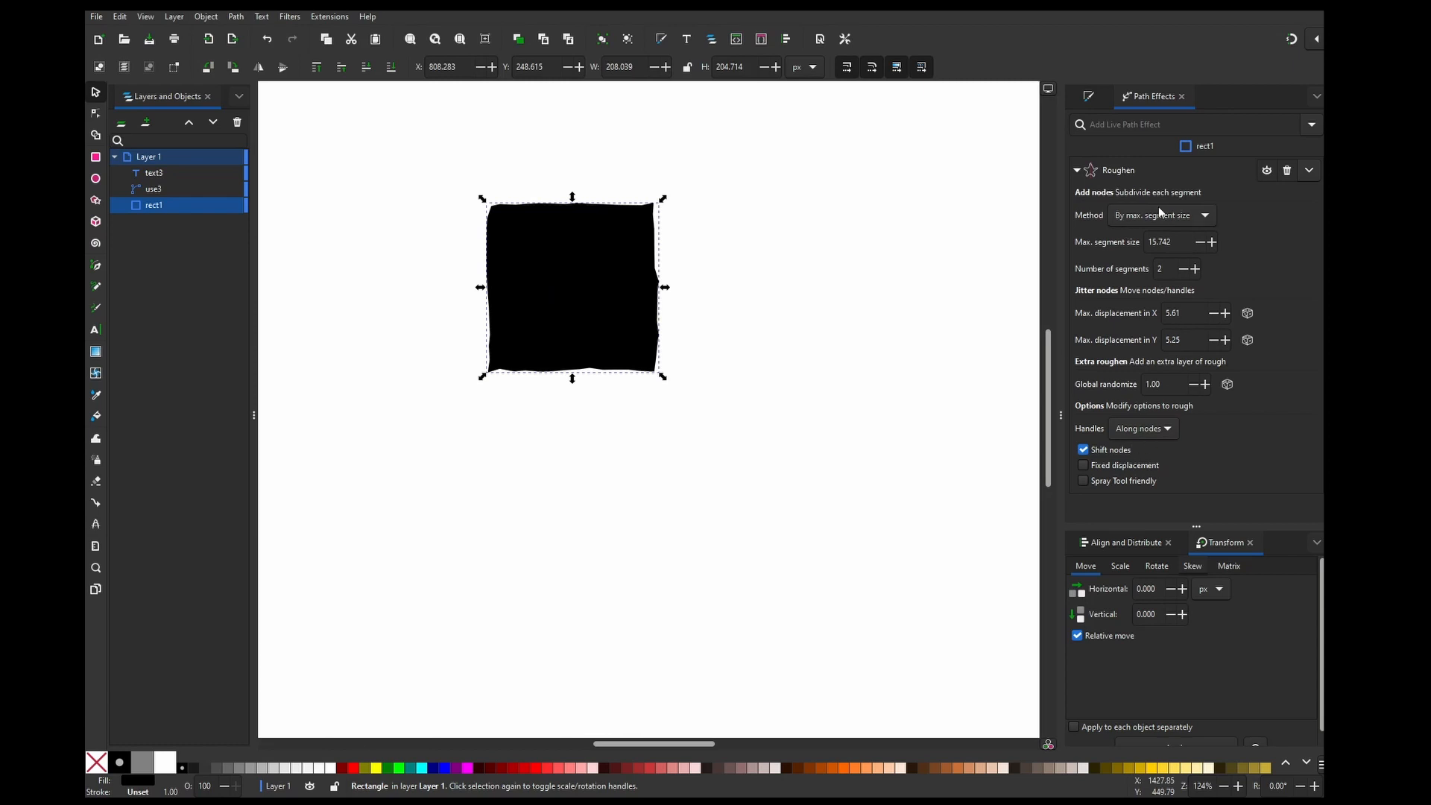
left_click(1179, 239)
left_click(1185, 312)
type("10")
left_click(1178, 340)
type("10")
key("Return")
left_click_drag(1173, 385, 1075, 381)
type("2")
key("Return")
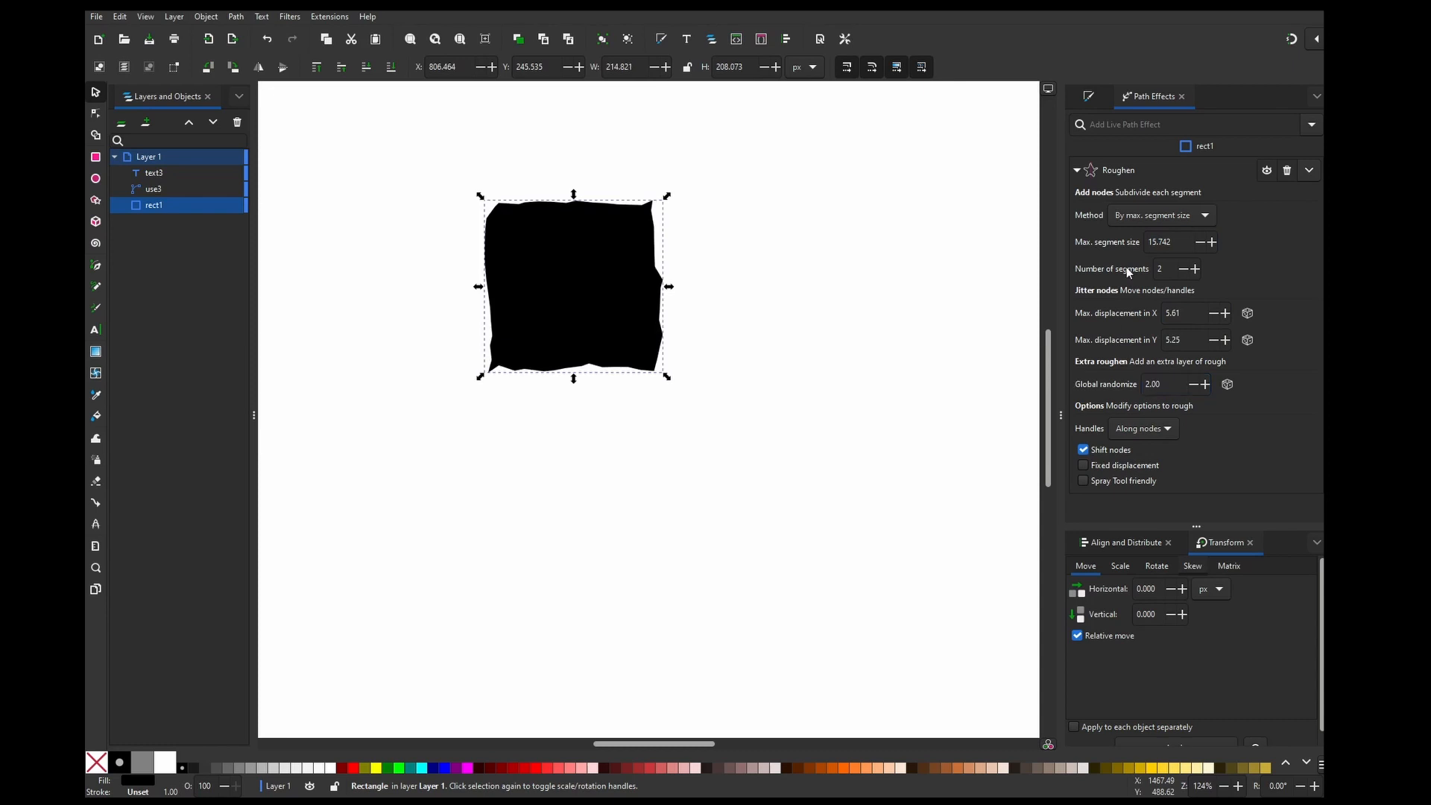
Step: Mark the Roughen effect as a favorite and view the Favorites section of the live path effects list
left_click(1309, 170)
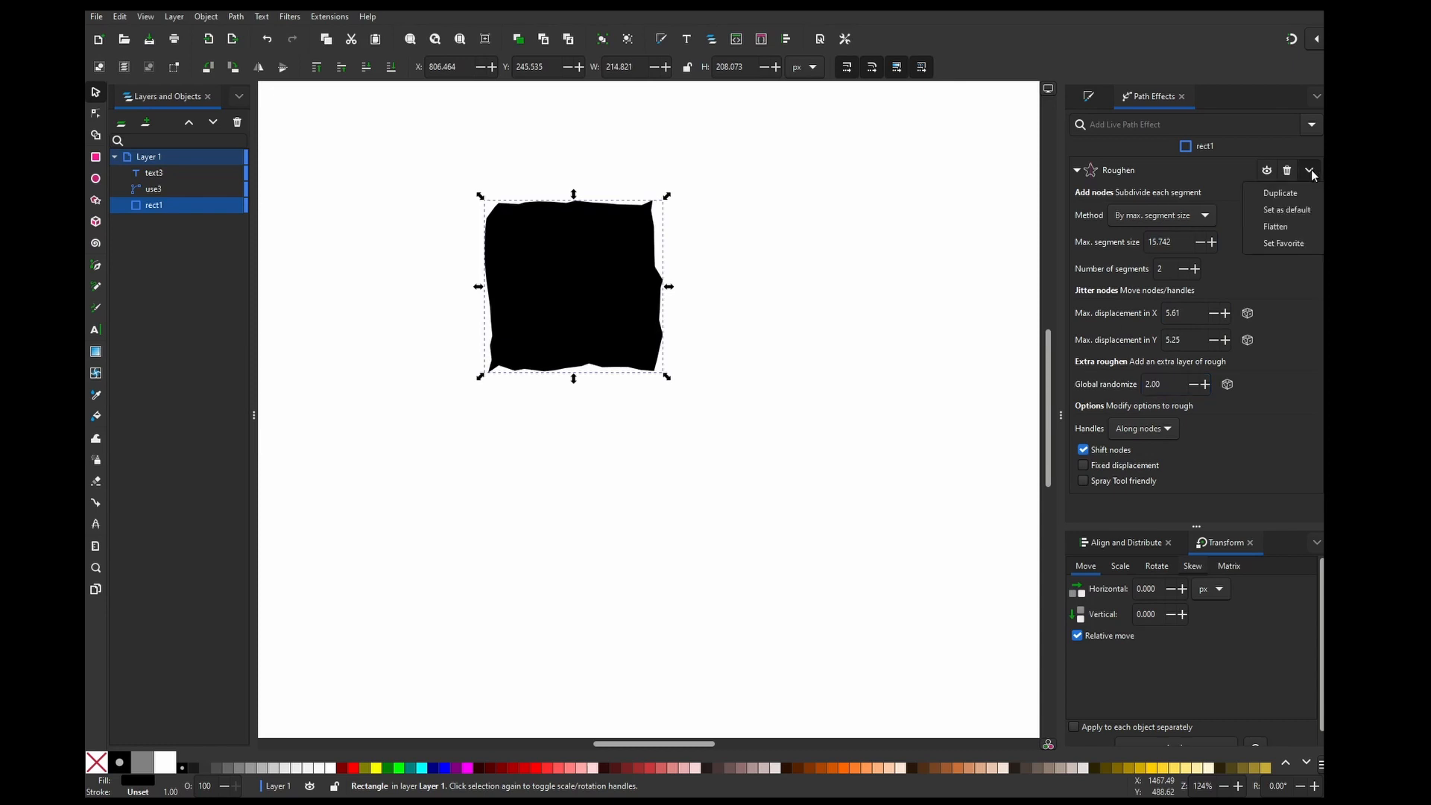
left_click(1297, 246)
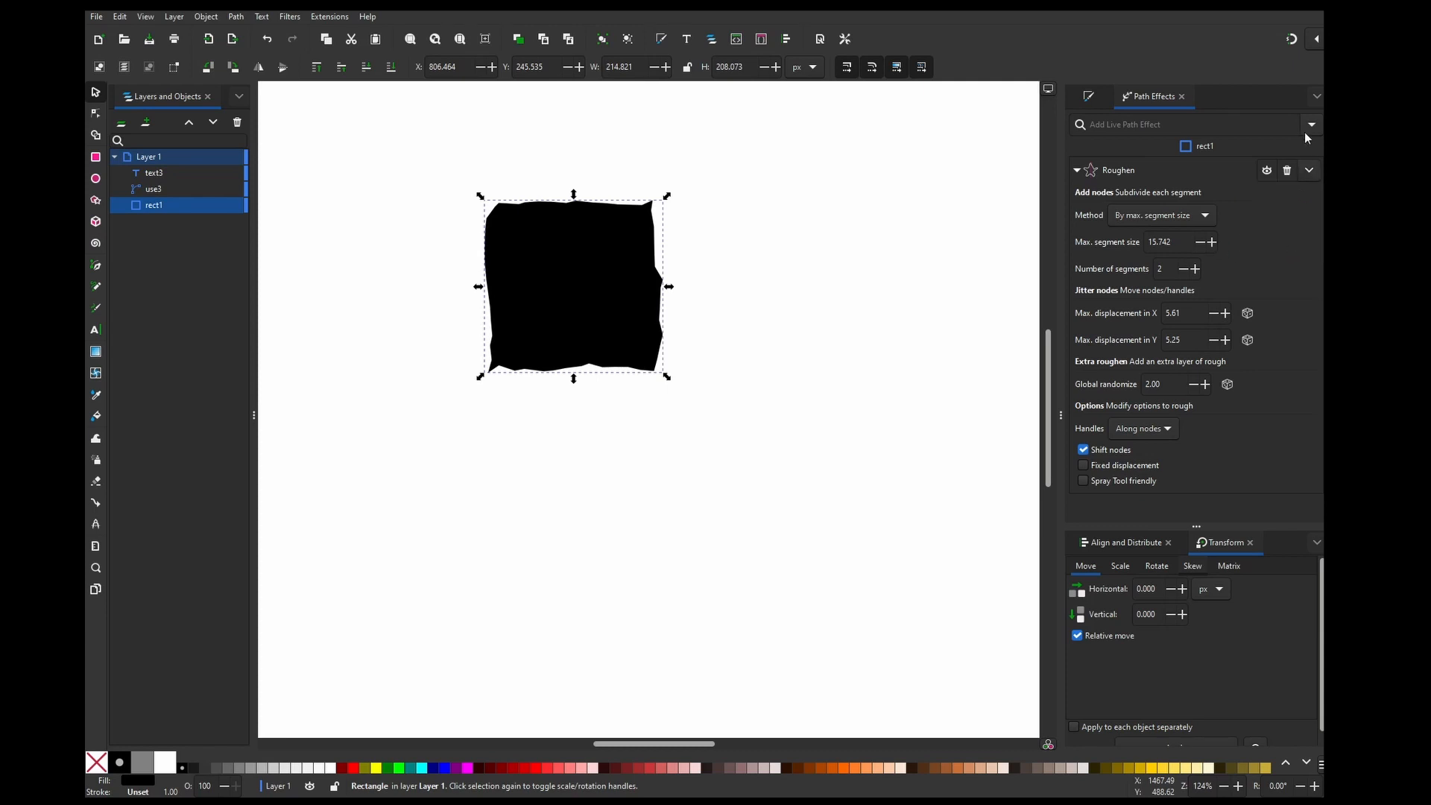
left_click(1306, 127)
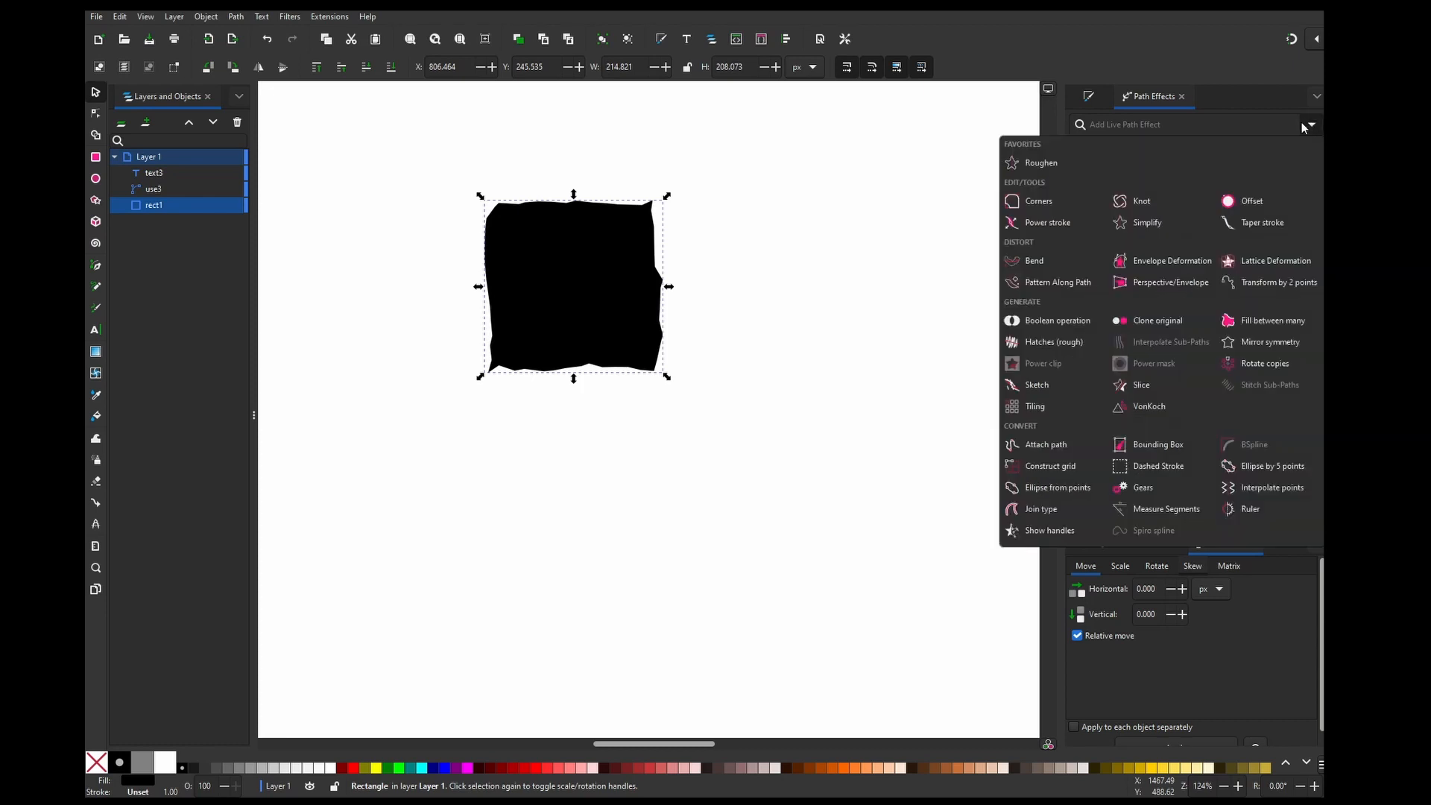
left_click(1015, 167)
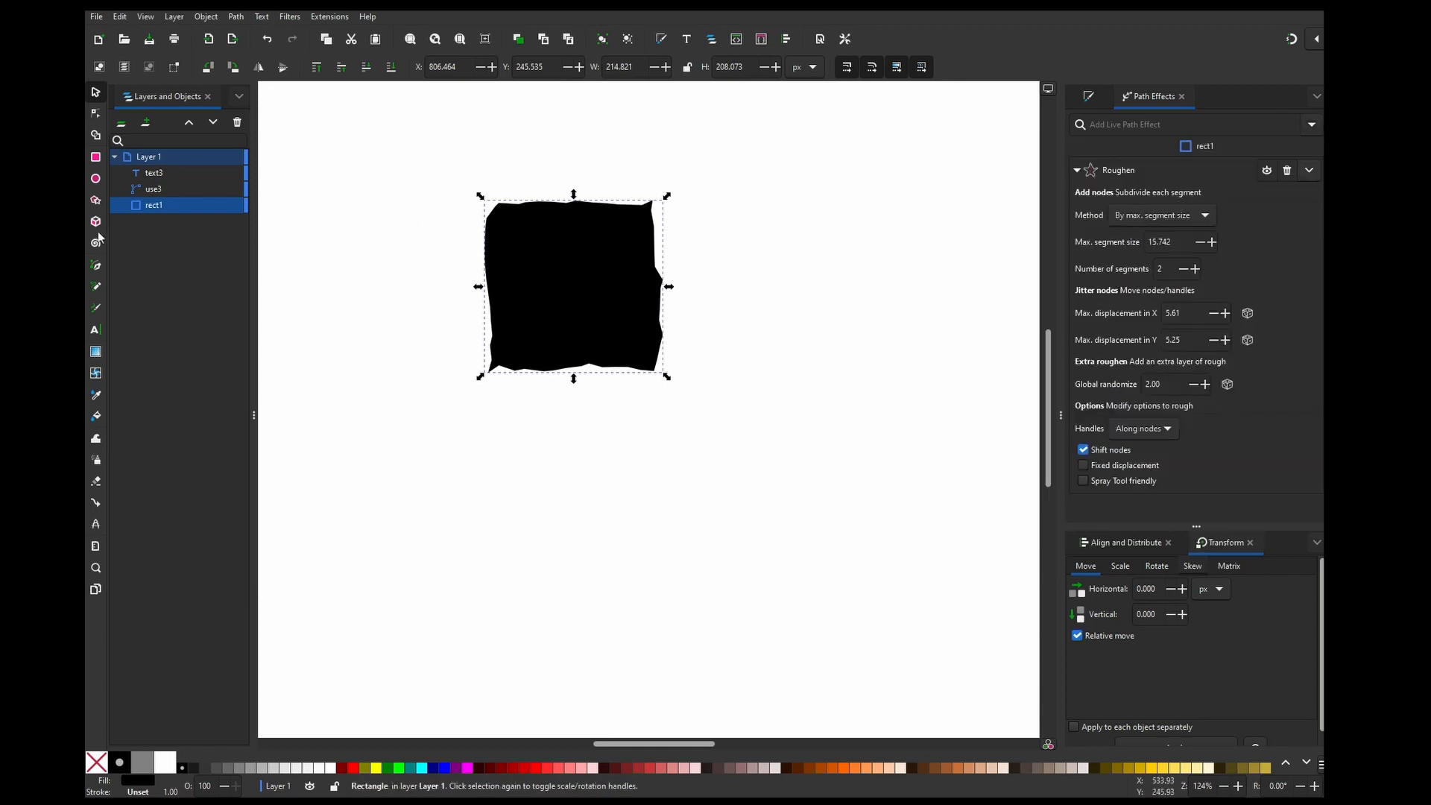
Step: Open the preferences and show the Live Path Effects (LPE) page in the Behavior section
double_click(97, 93)
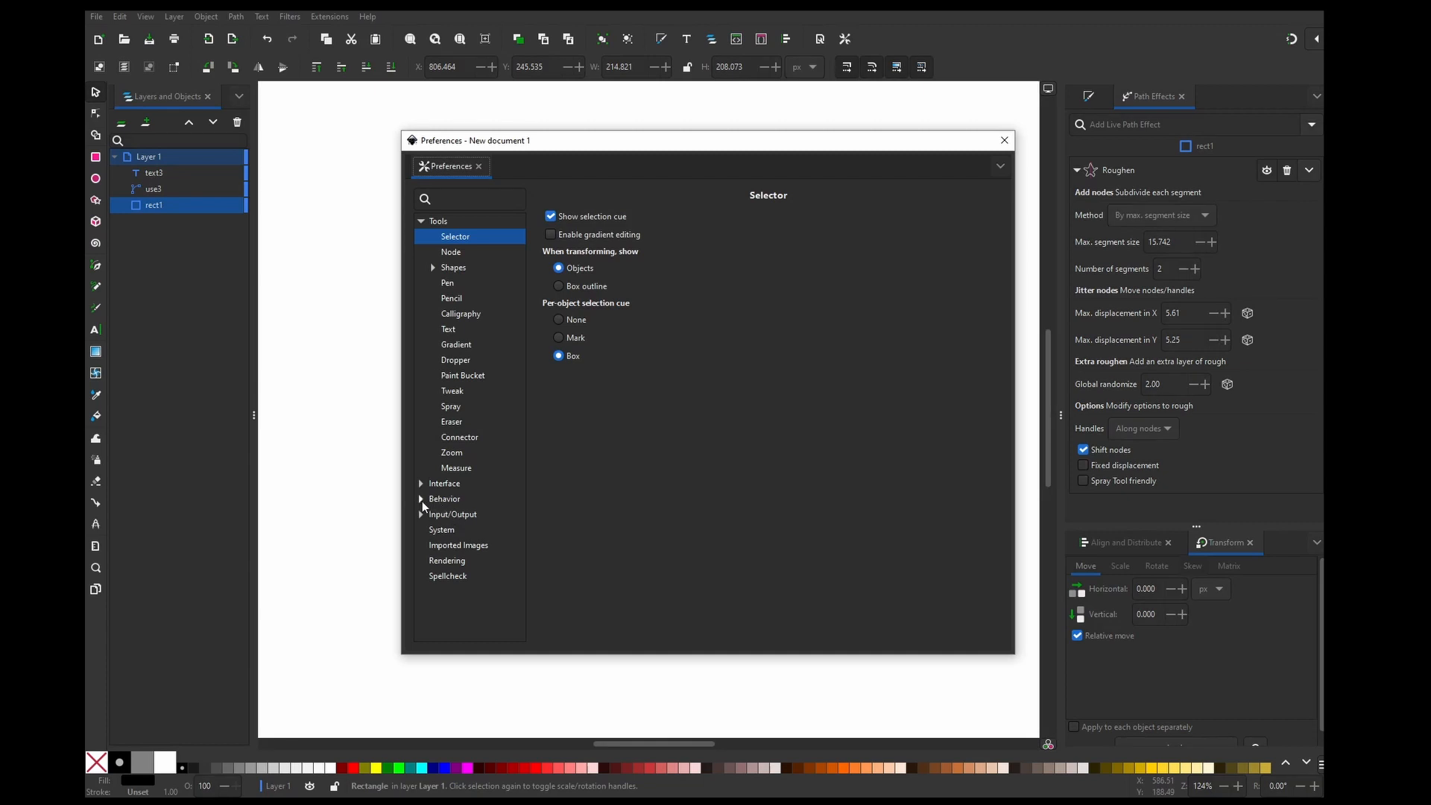
left_click(421, 499)
left_click(422, 499)
scroll(464, 538, "down", 3)
left_click(462, 554)
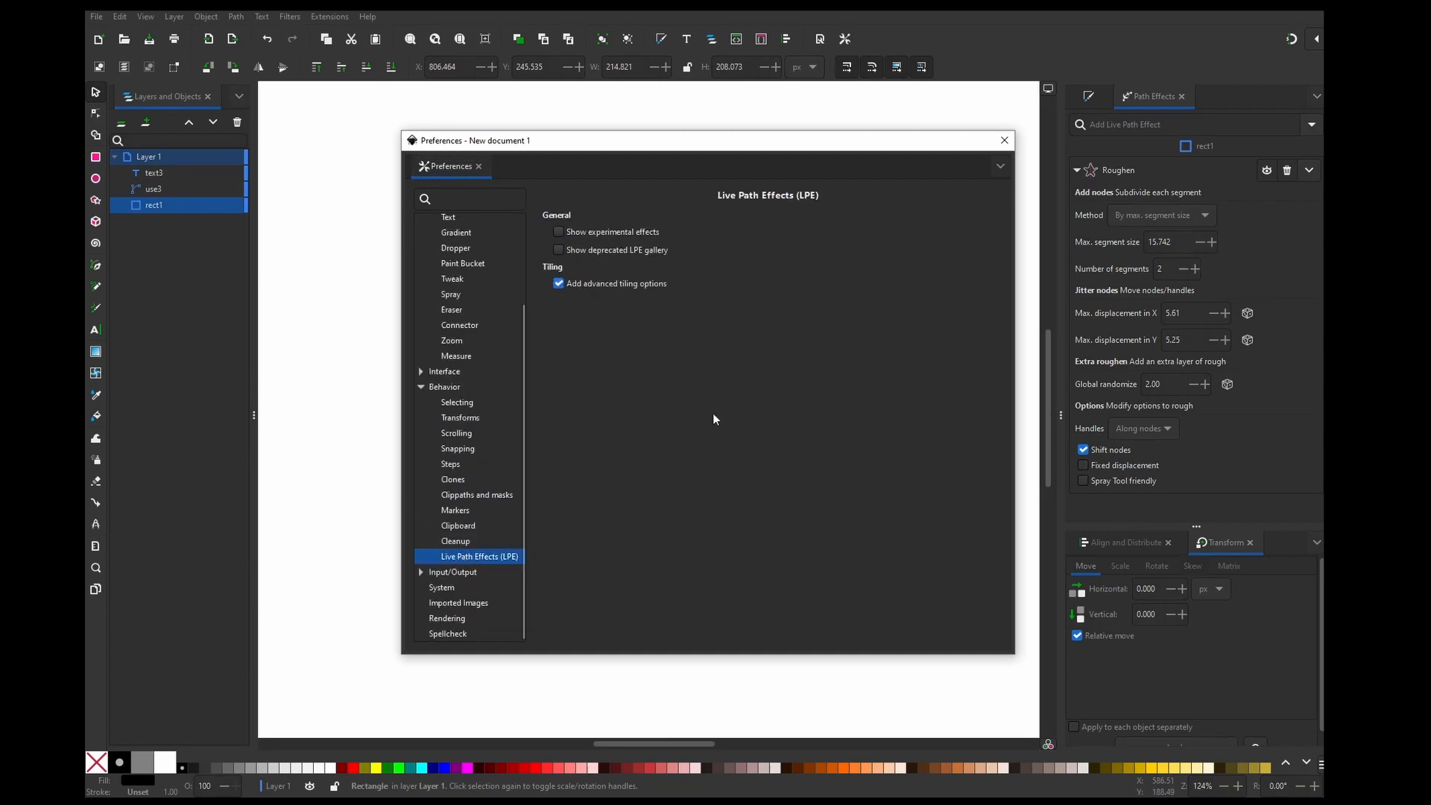
Step: Enable the deprecated LPE gallery and experimental effects in the preferences, and reopen the Path Effects dialog to load them
left_click(628, 249)
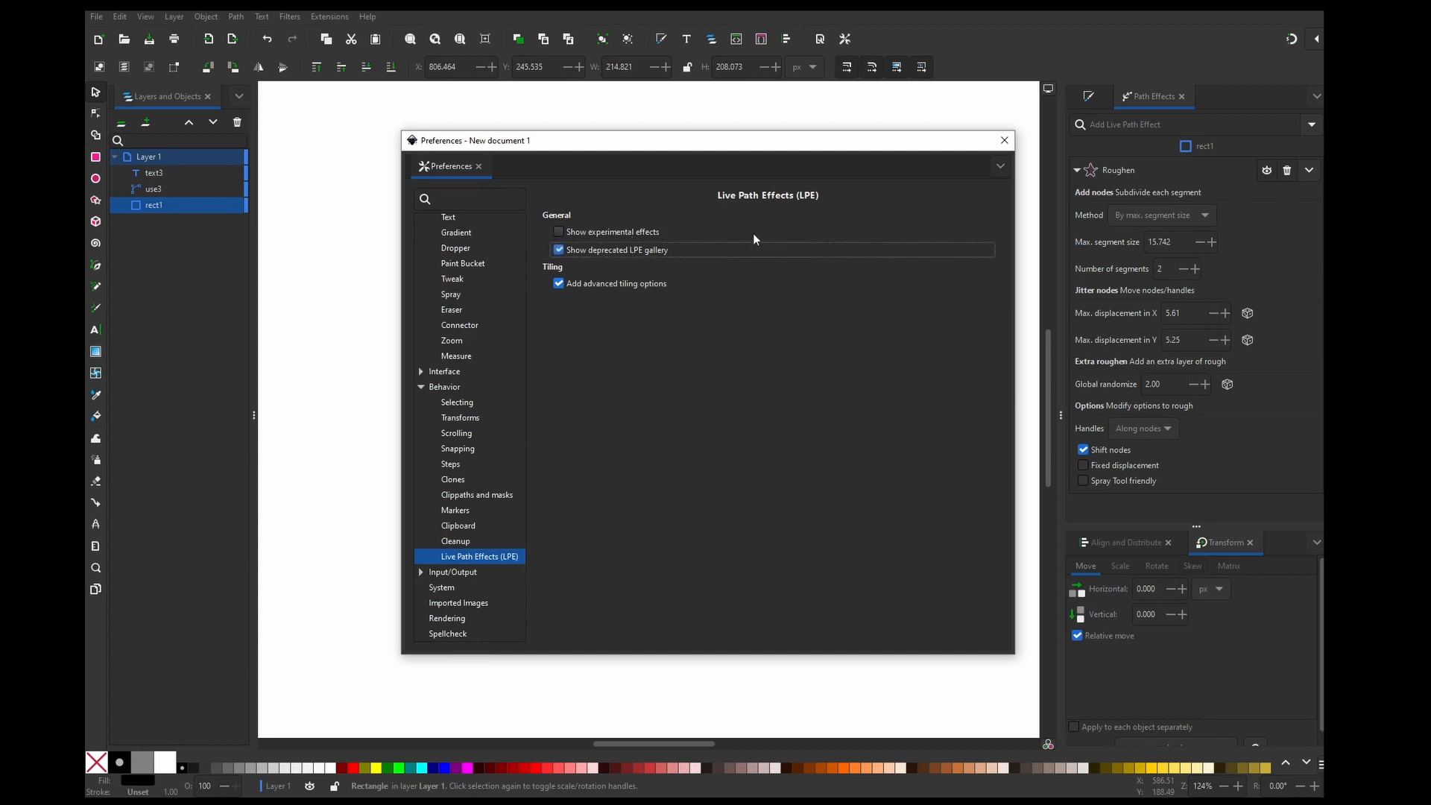
left_click(628, 231)
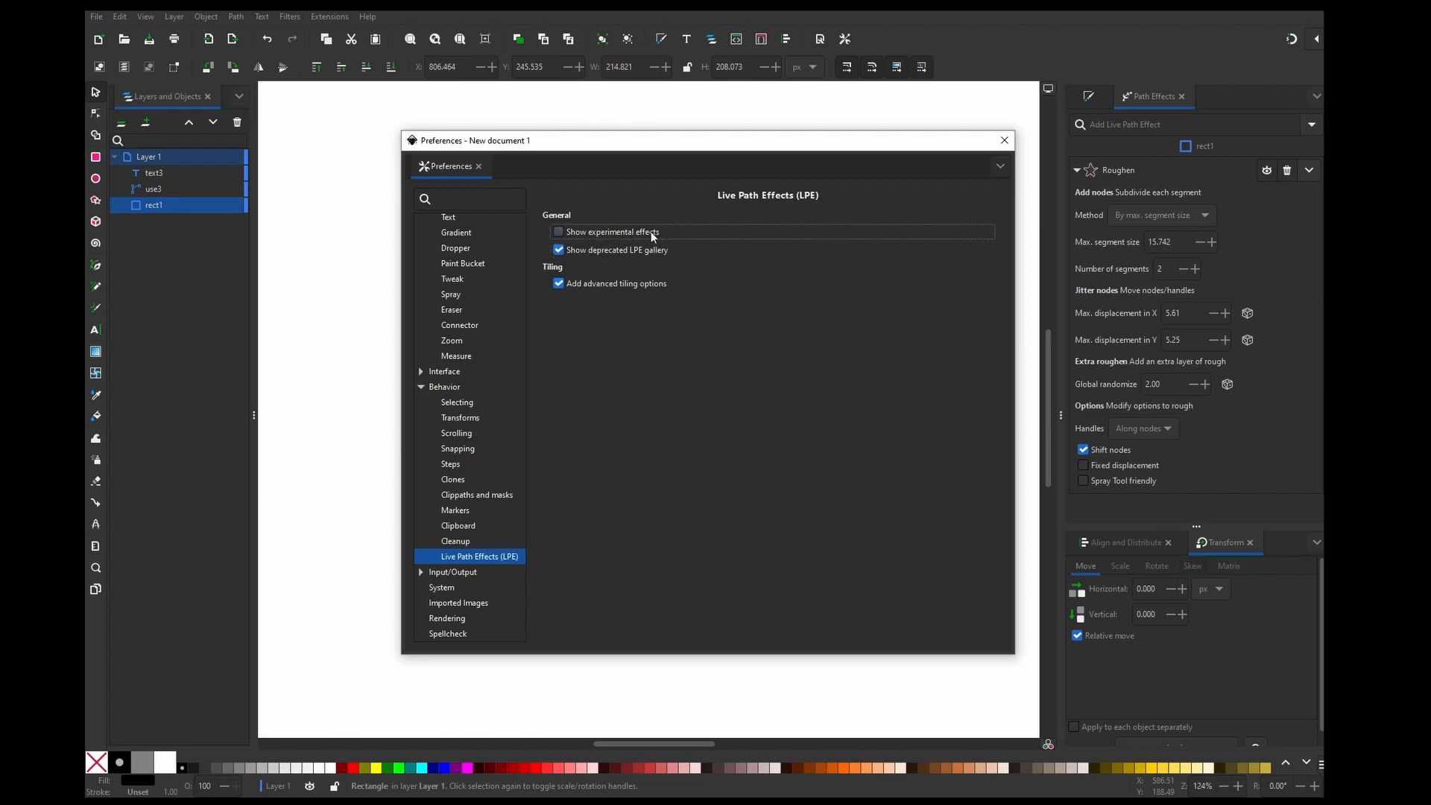
left_click(1186, 95)
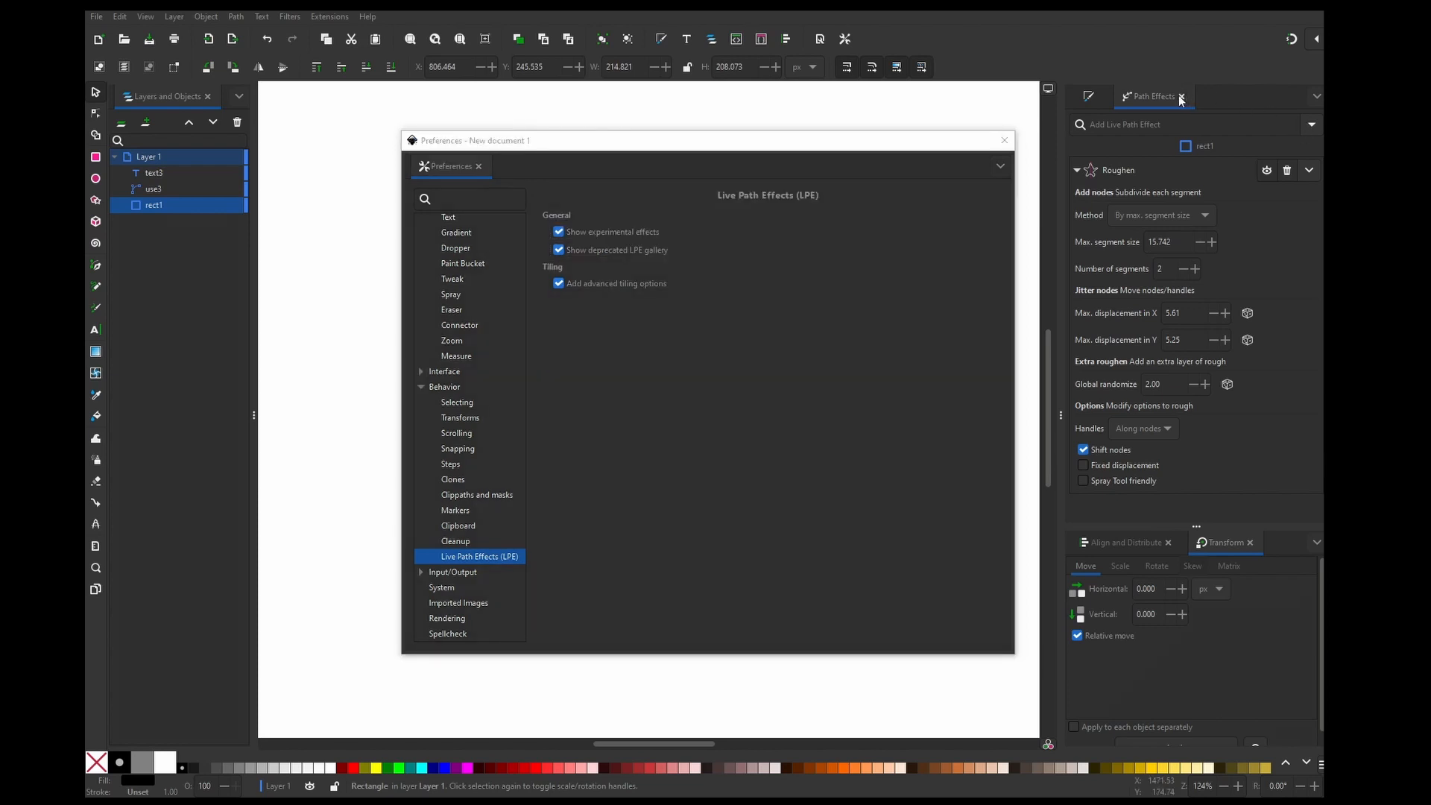
left_click(1313, 98)
left_click(1189, 356)
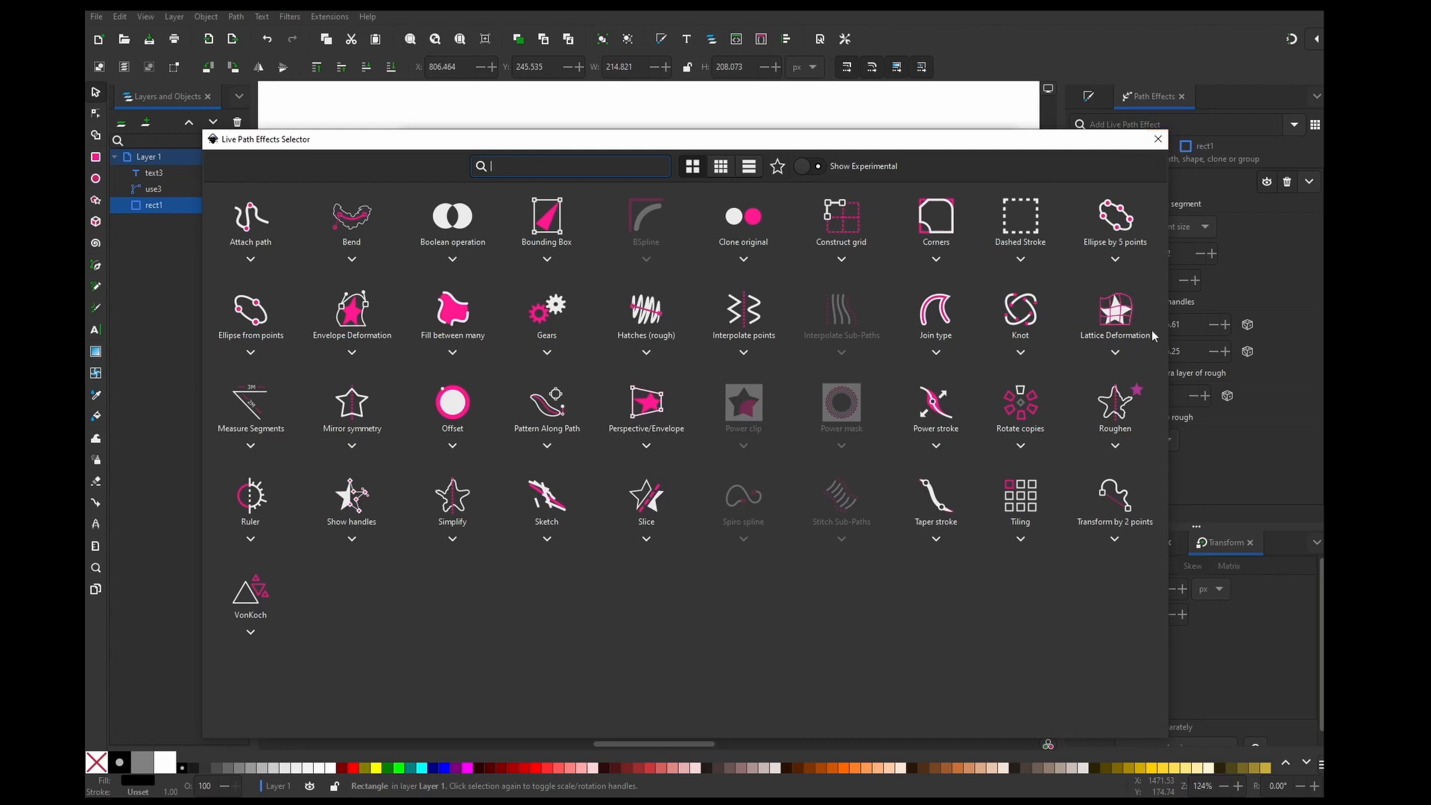
Step: Close the Live Path Effects Selector gallery and view the Experimental section in the list of effects for the rectangle
left_click(1158, 140)
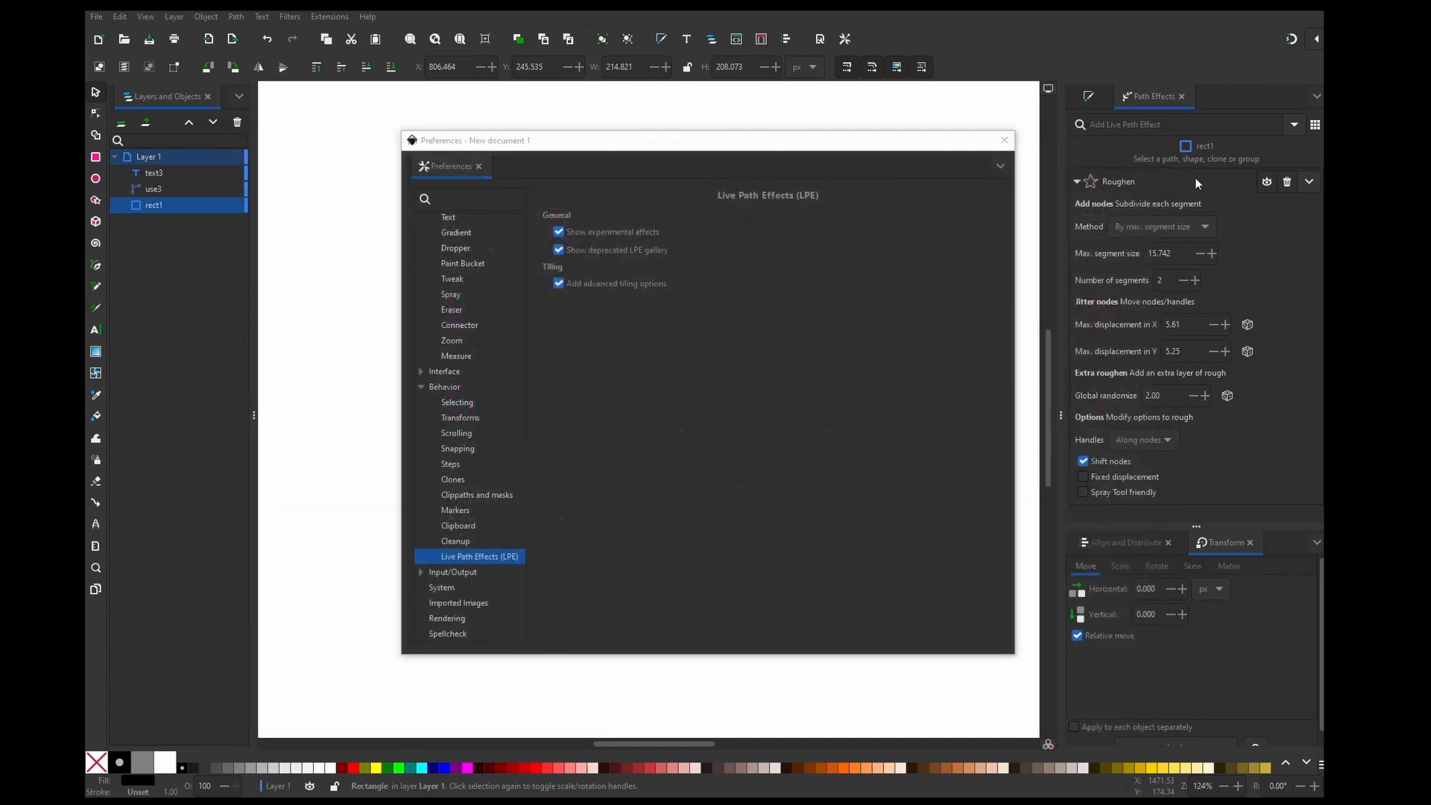
left_click(1294, 125)
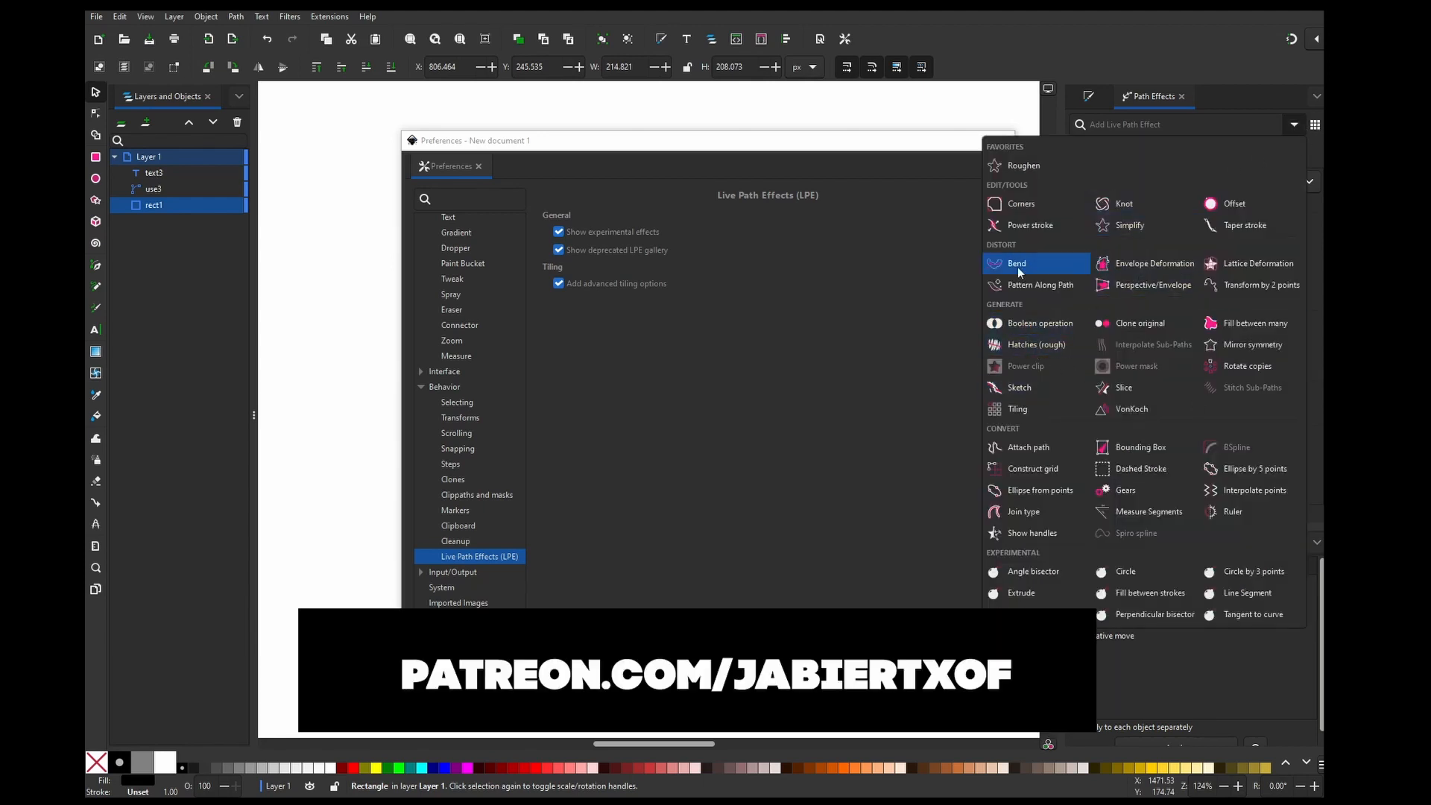
left_click(933, 338)
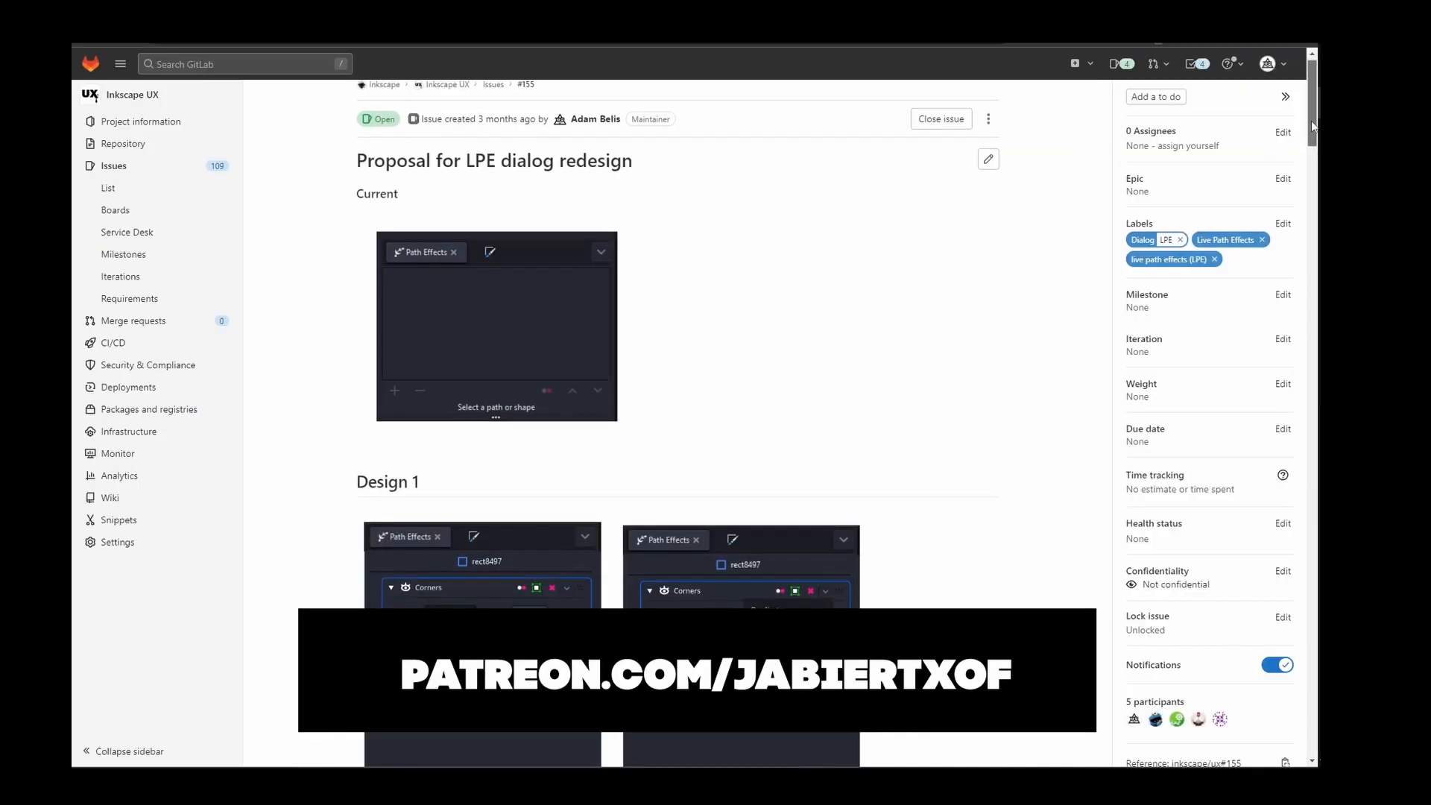